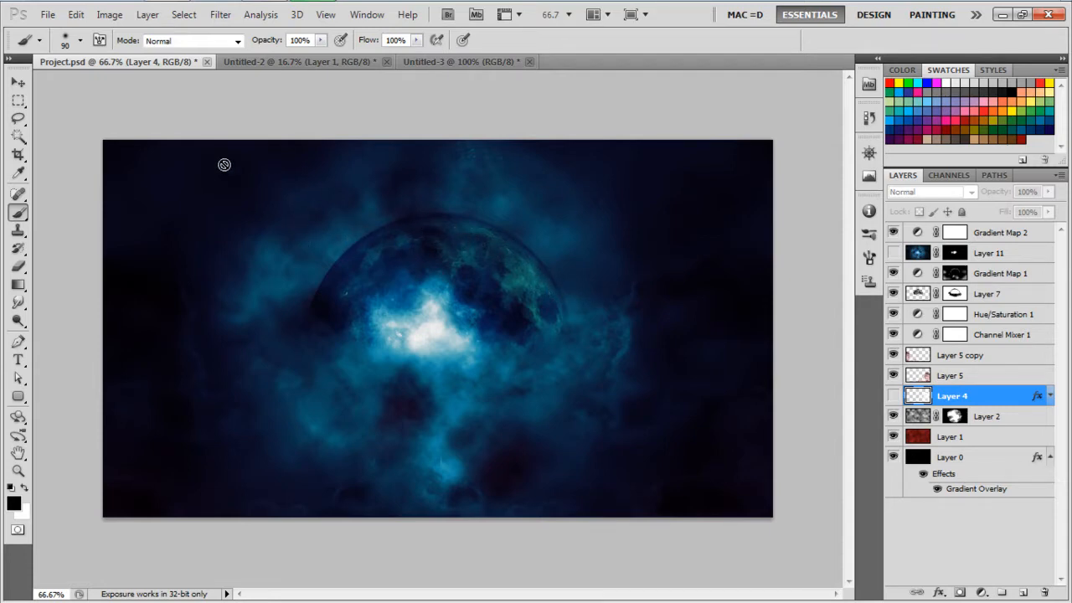
- Create a new white RGB document 1280 pixels wide and 720 pixels high at 300 pixels/inch
click(19, 83)
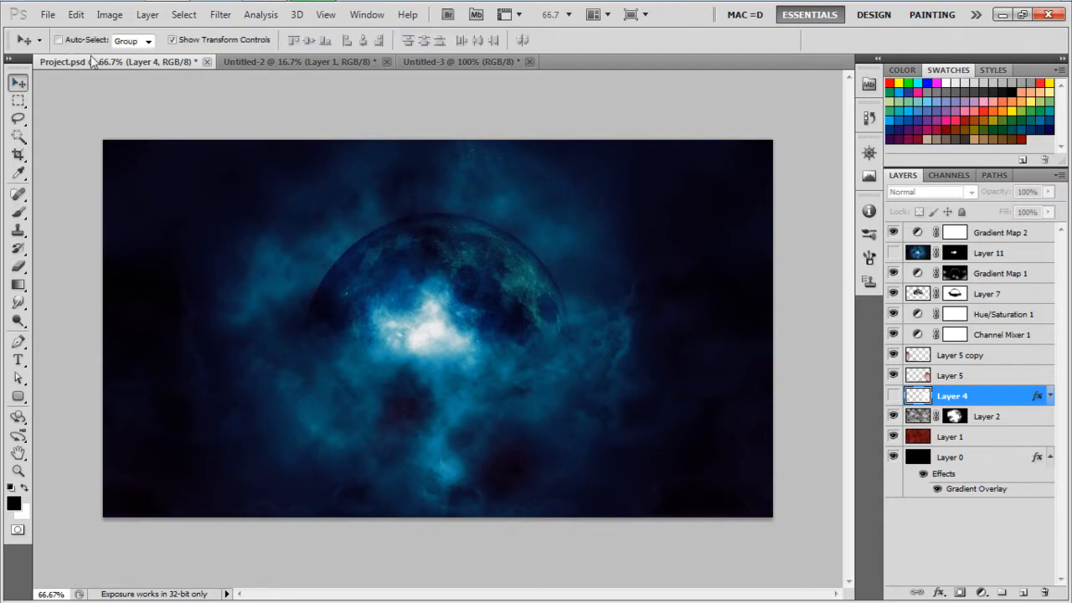
click(47, 14)
click(52, 28)
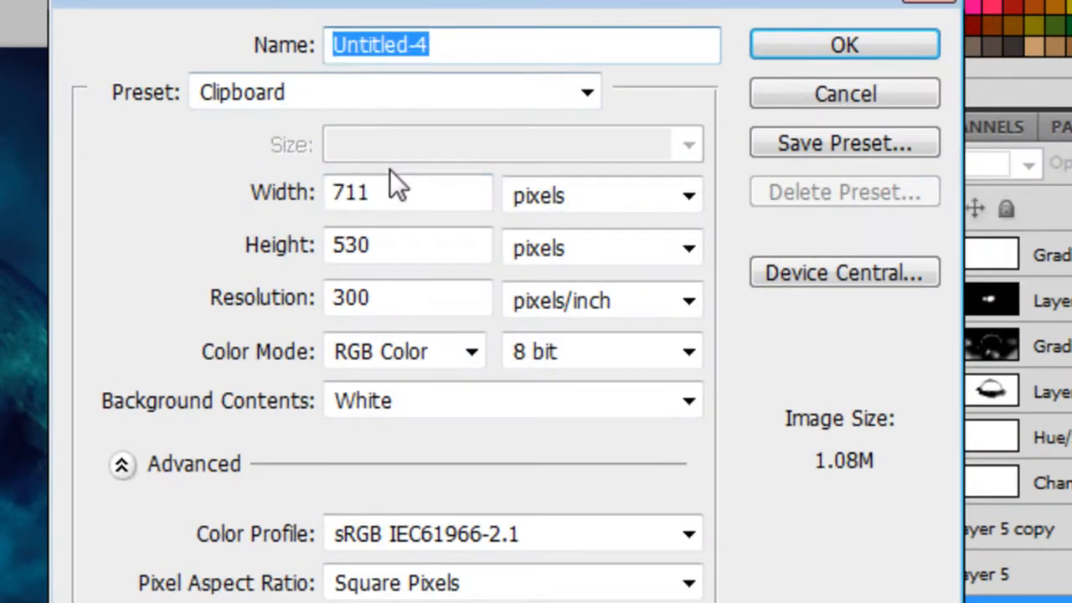
double_click(686, 204)
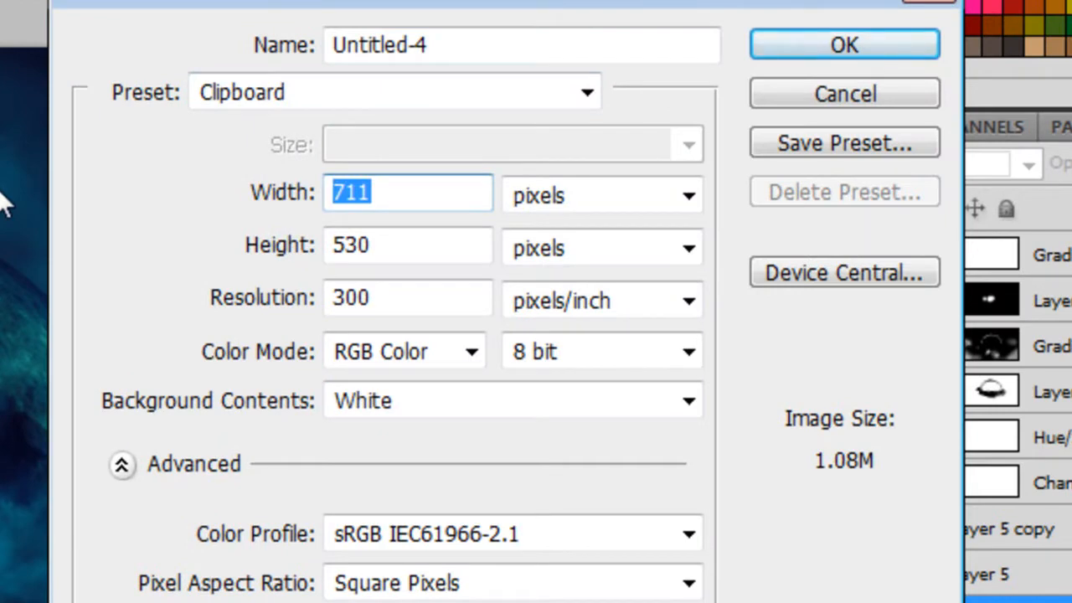
text(1280)
key(Tab)
key(Tab)
text(72)
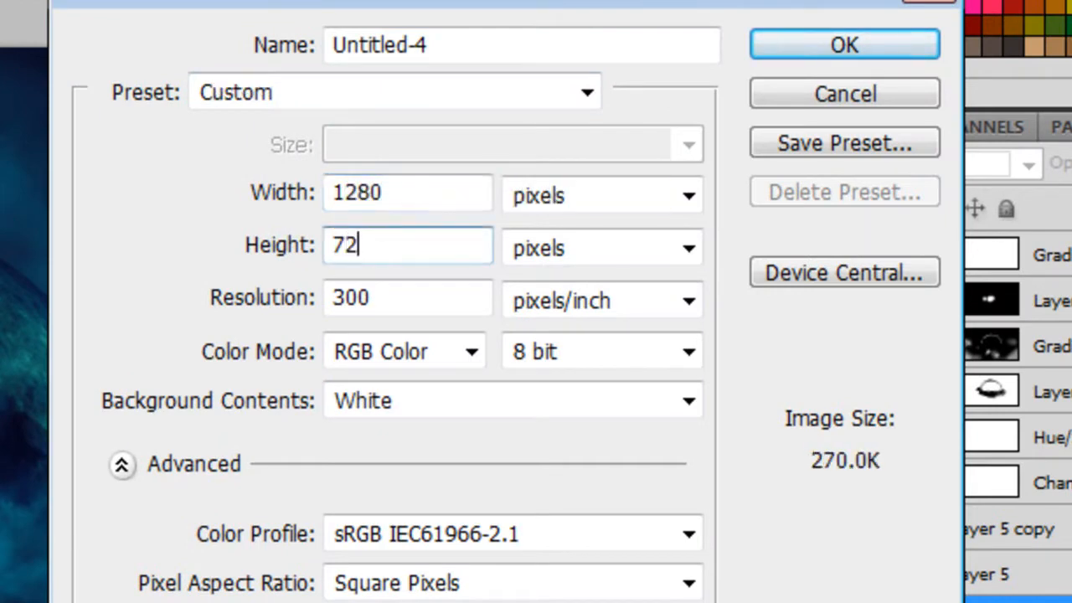
text(0)
key(Tab)
key(Tab)
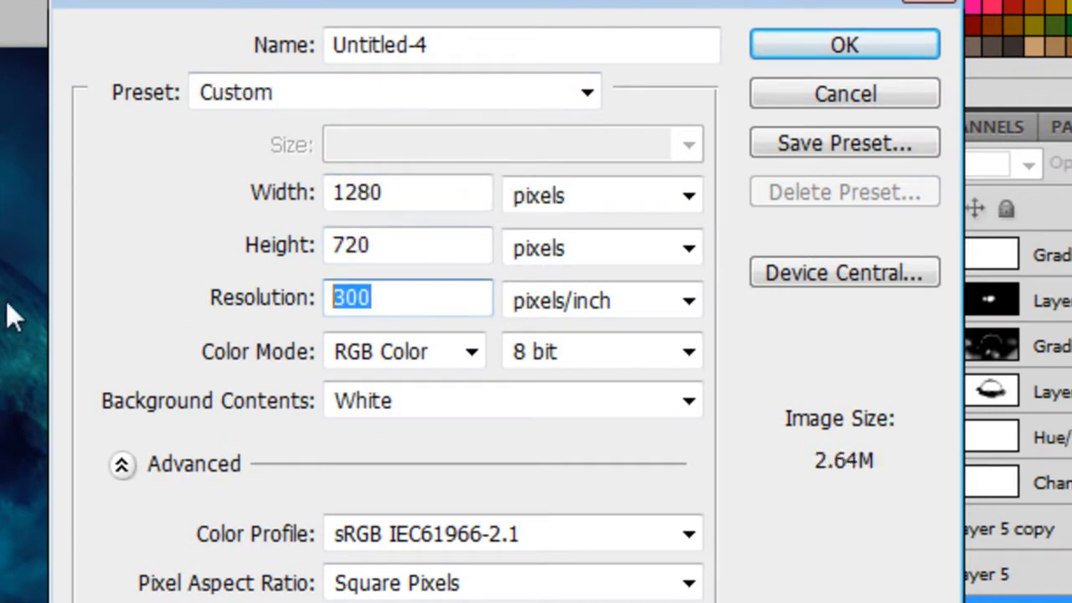
drag(412, 302, 76, 302)
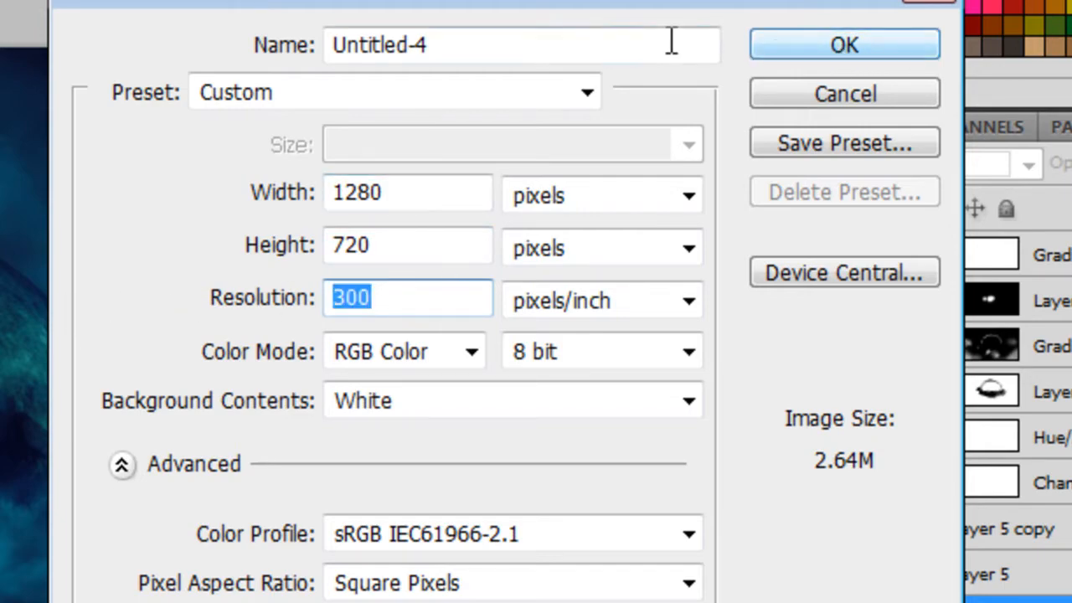
click(877, 52)
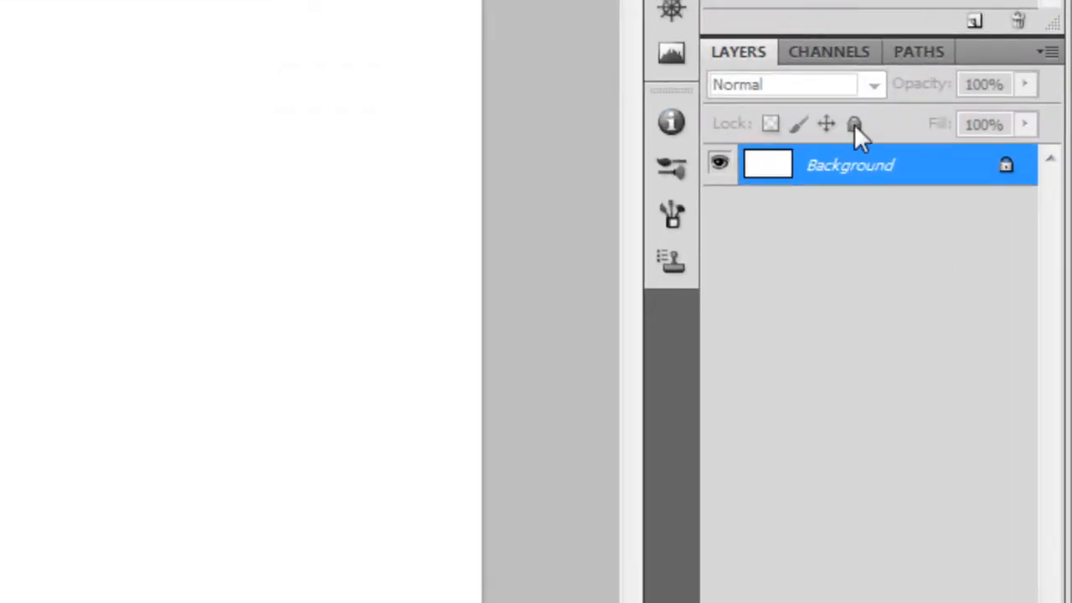
- Convert the Background into a regular layer named Layer 0 and enable a Gradient Overlay on it
double_click(969, 175)
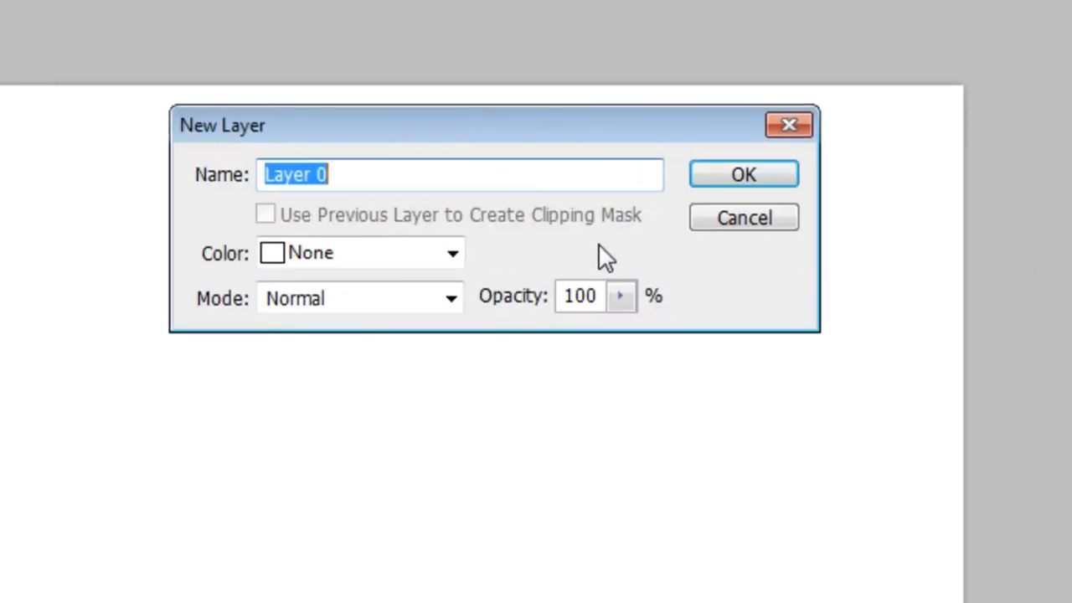
click(744, 174)
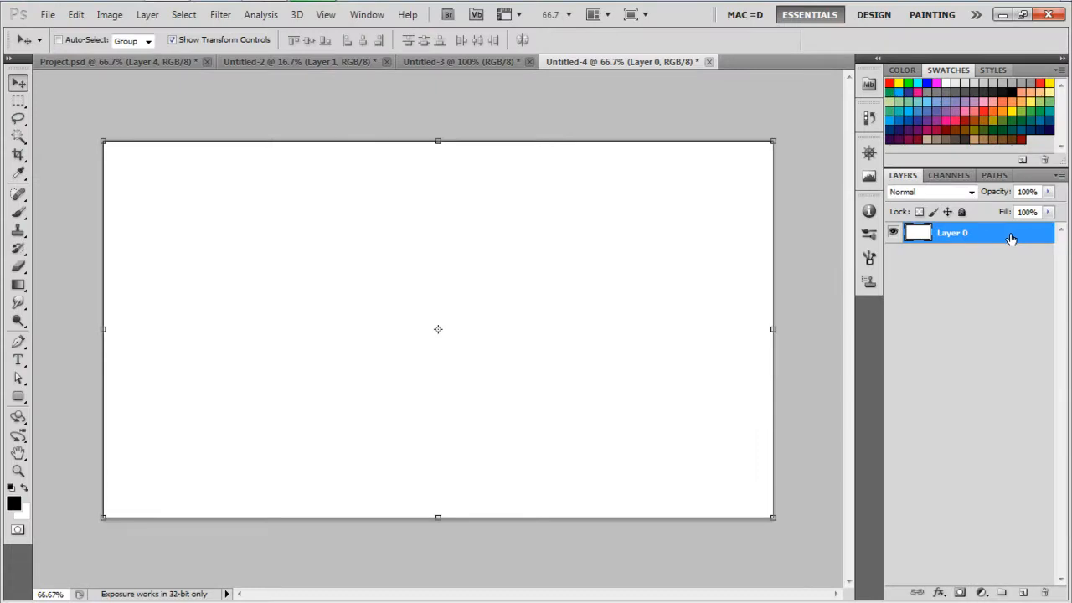
double_click(1011, 239)
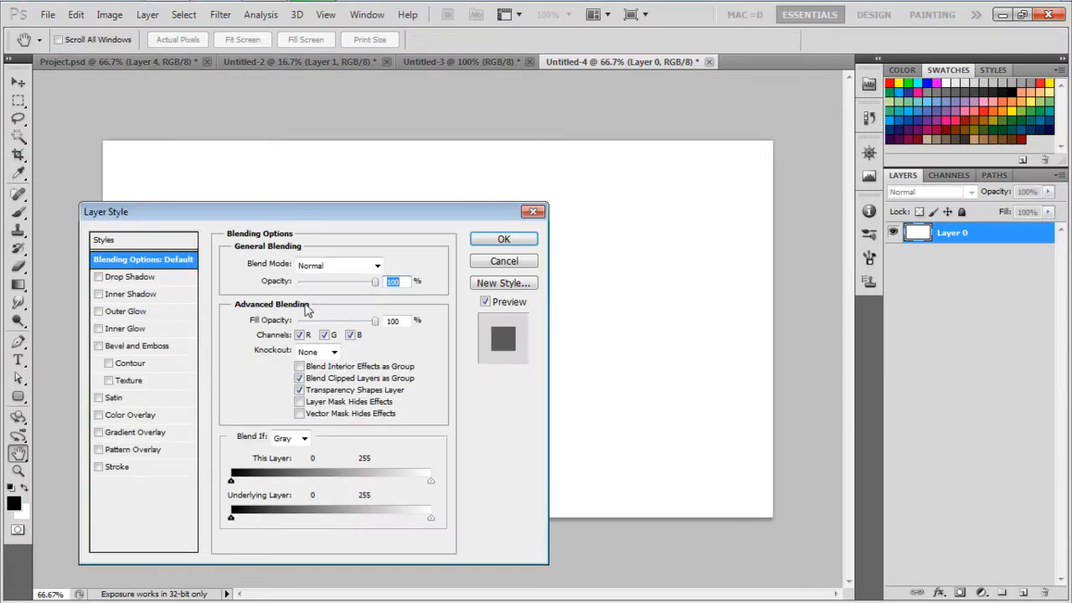
drag(272, 219, 386, 181)
click(252, 394)
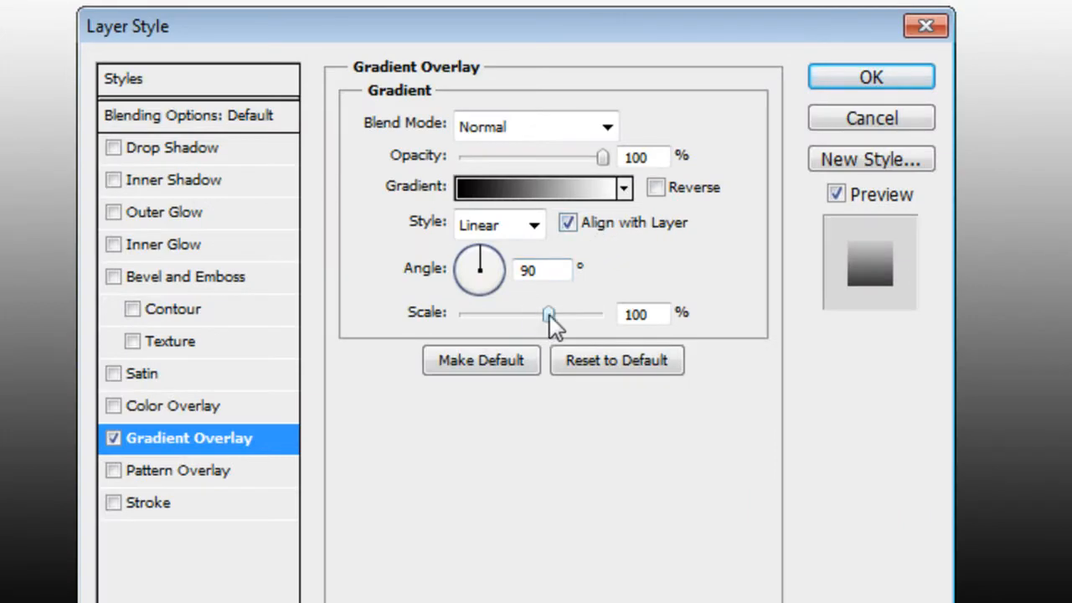
- Set the gradient overlay's scale to 150%, reverse the gradient and change its style to Radial
drag(549, 314, 821, 347)
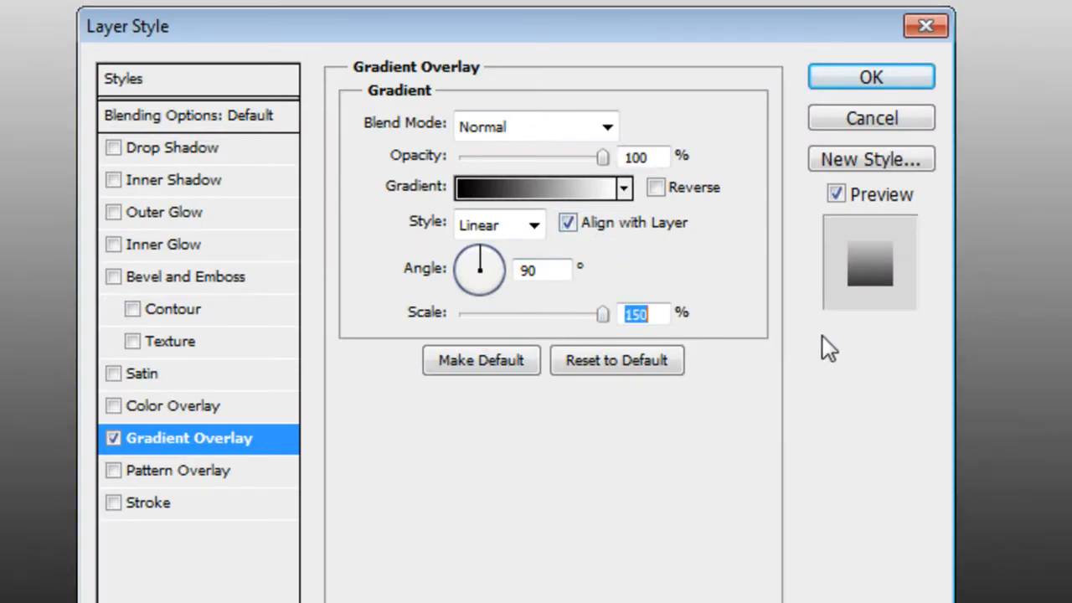
click(659, 190)
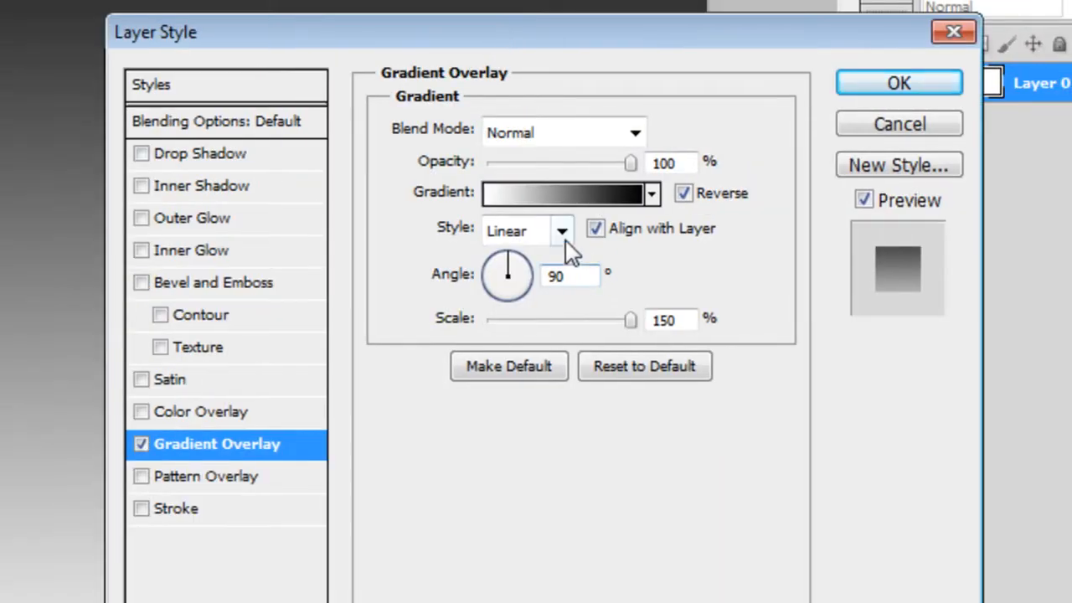
click(561, 231)
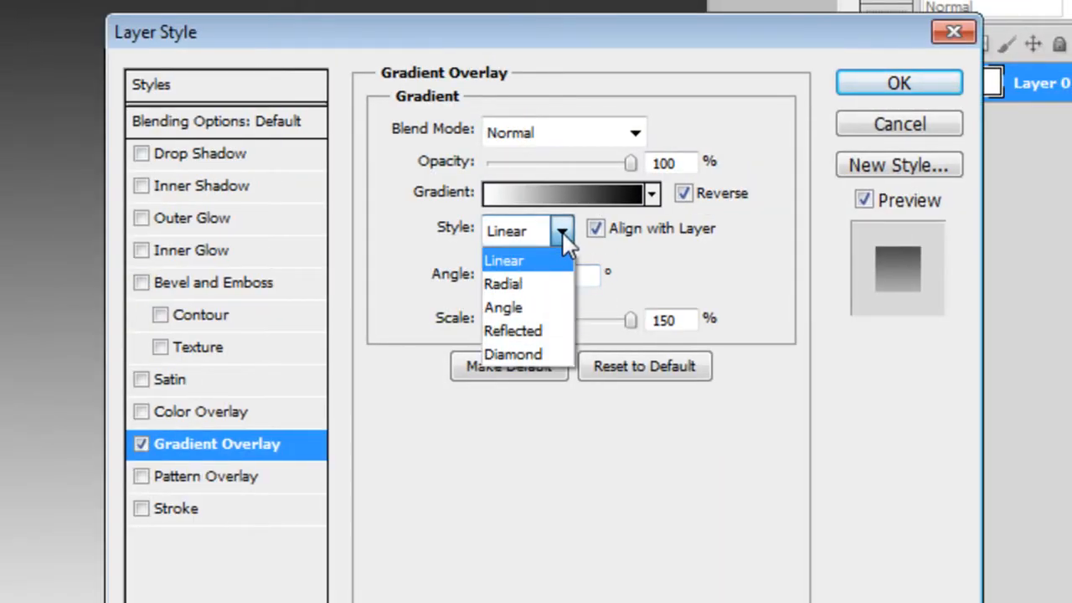
click(549, 283)
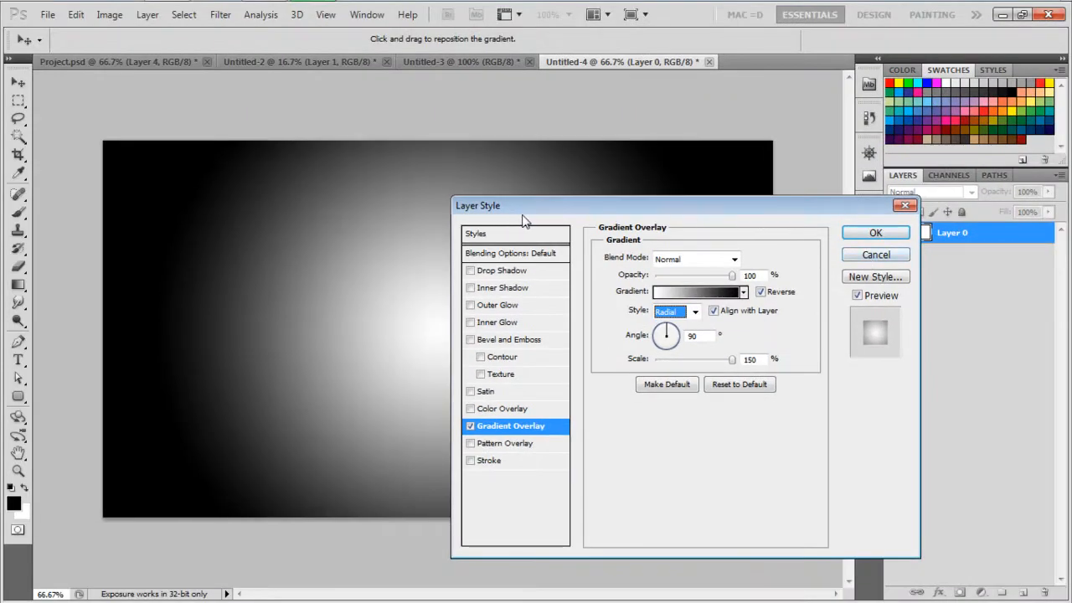
drag(523, 219, 738, 167)
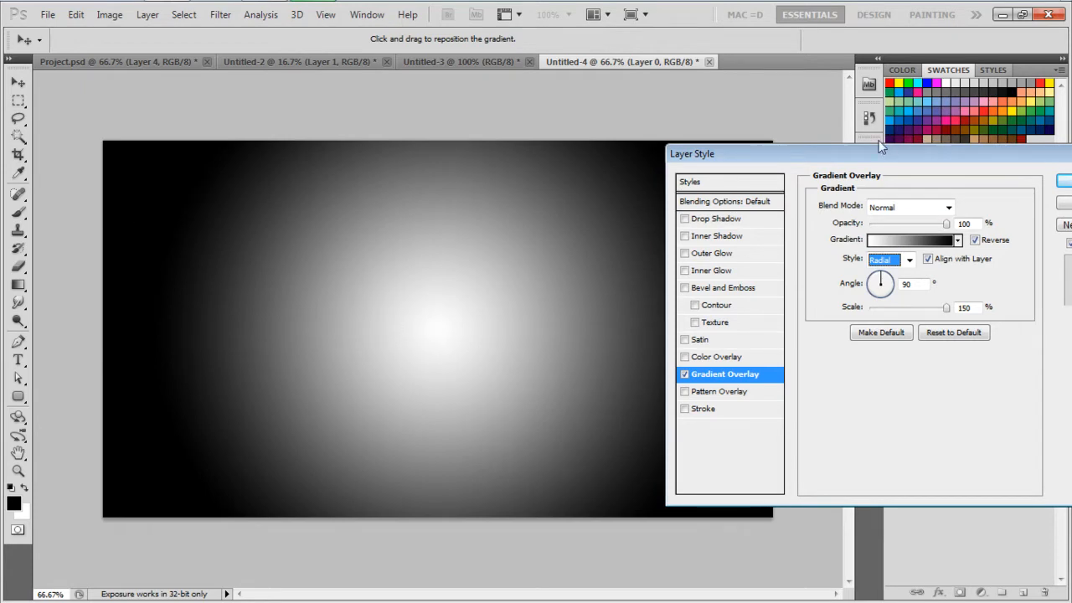
drag(878, 144, 585, 149)
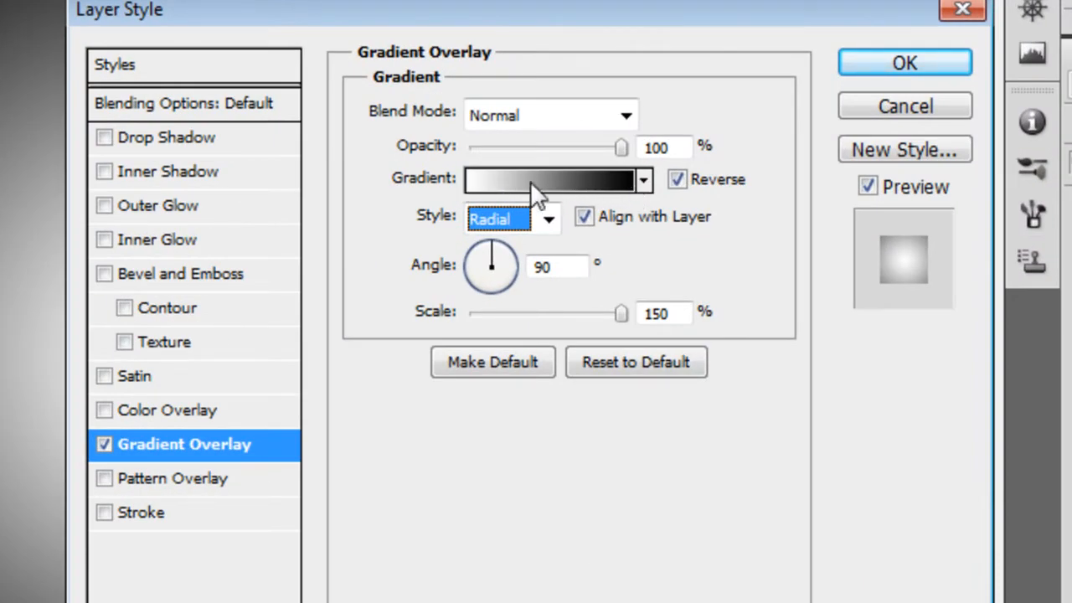
- Add a color stop at 23% to the overlay's gradient and set the 0% stop's color to #170000
click(530, 181)
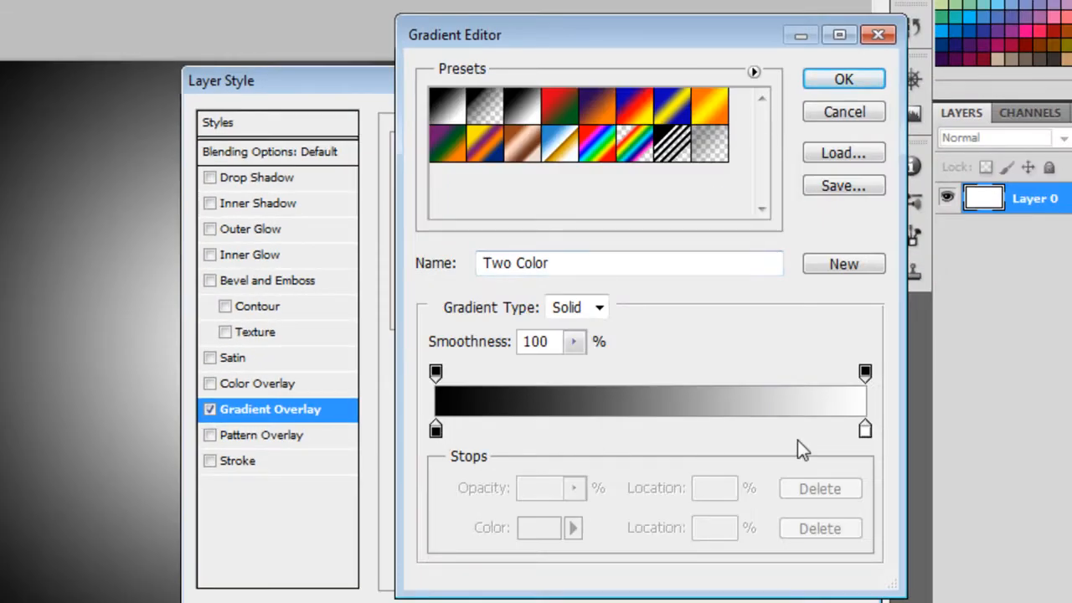
click(534, 431)
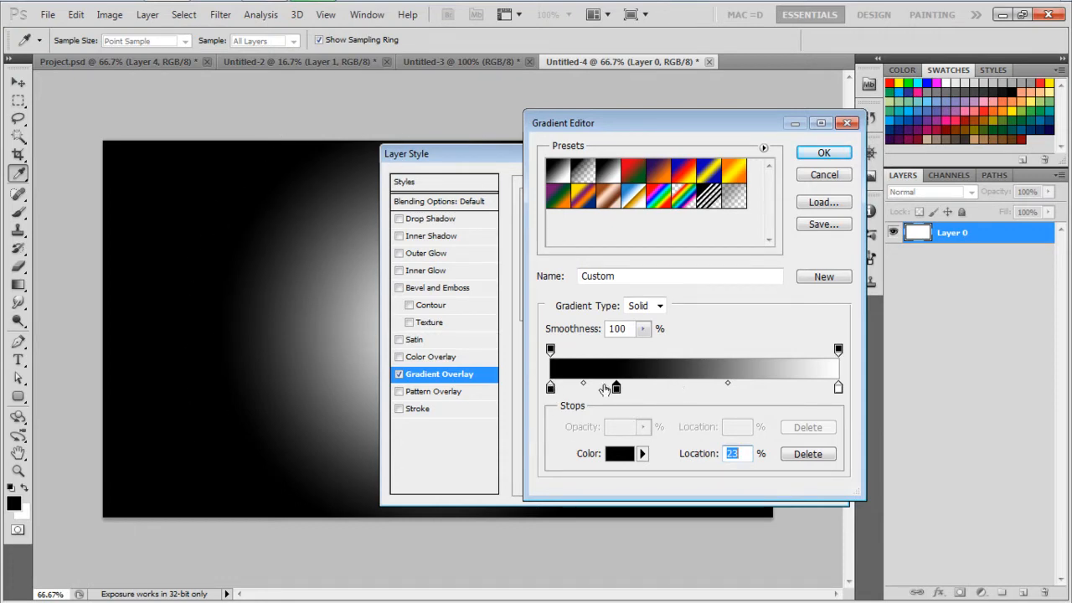
click(550, 389)
click(620, 454)
drag(364, 178, 541, 130)
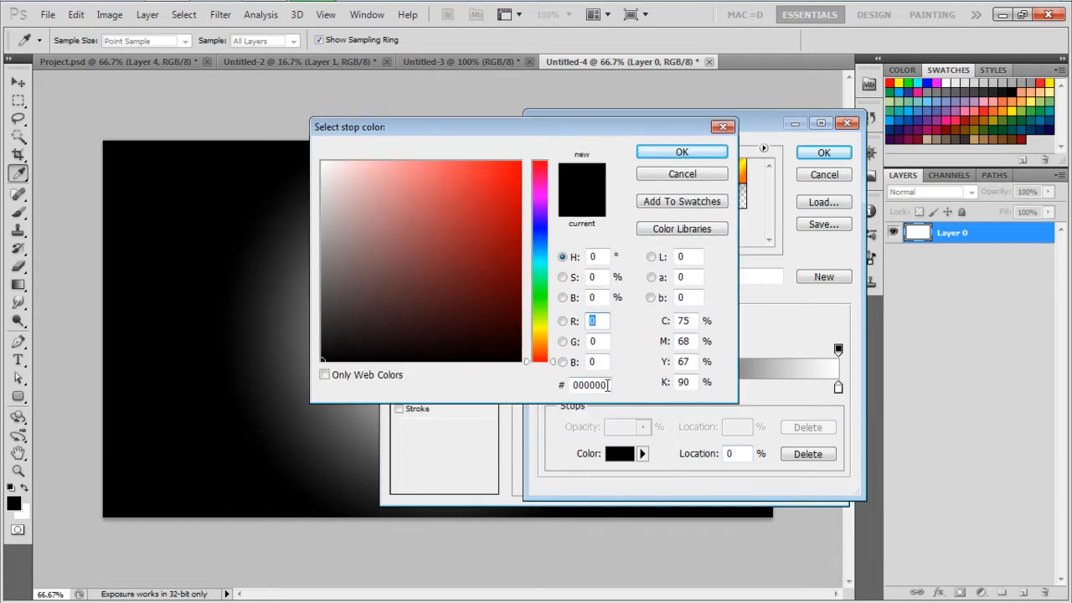
click(609, 384)
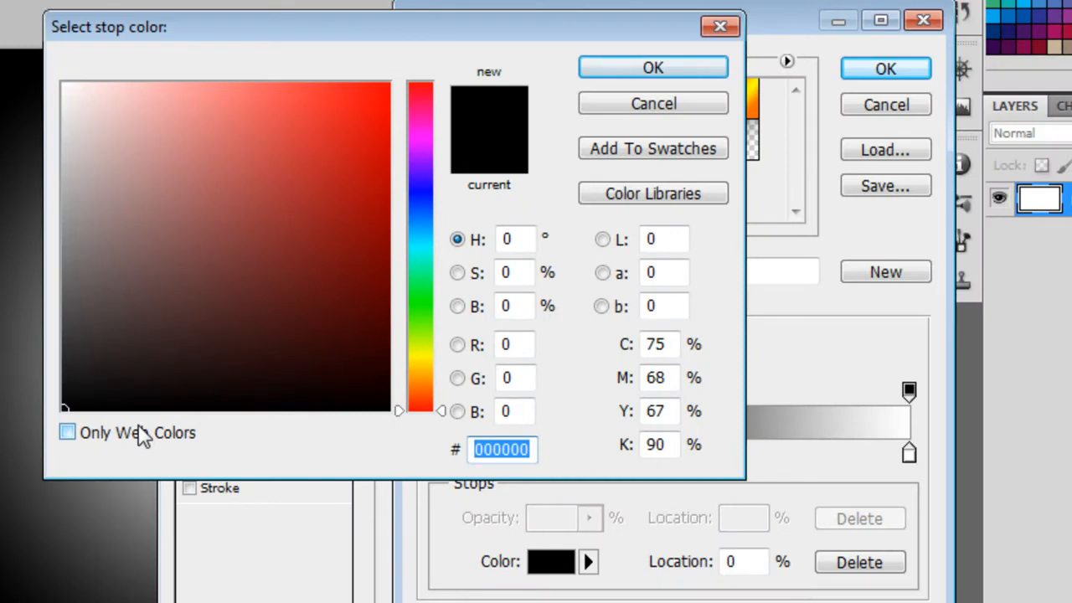
text(17)
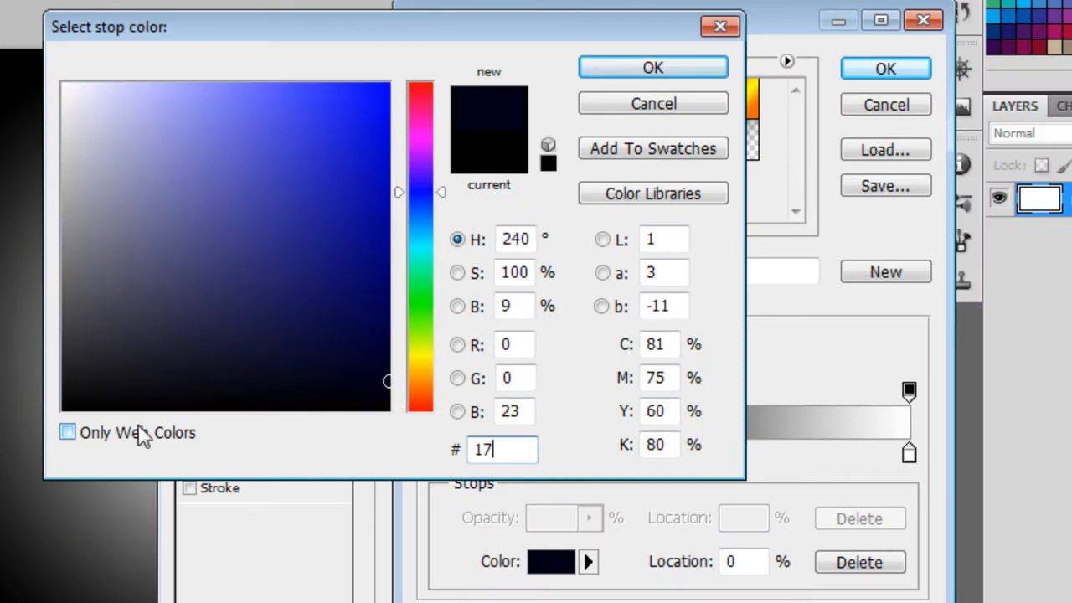
text(0000)
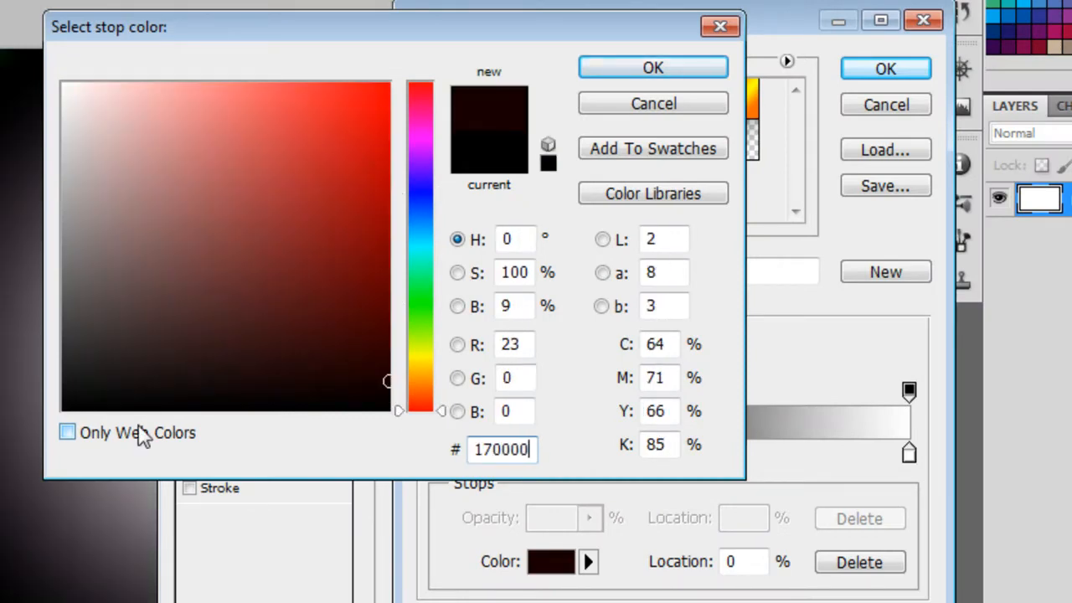
click(634, 70)
- Set the color of the gradient stop at 23% to #360505
click(545, 453)
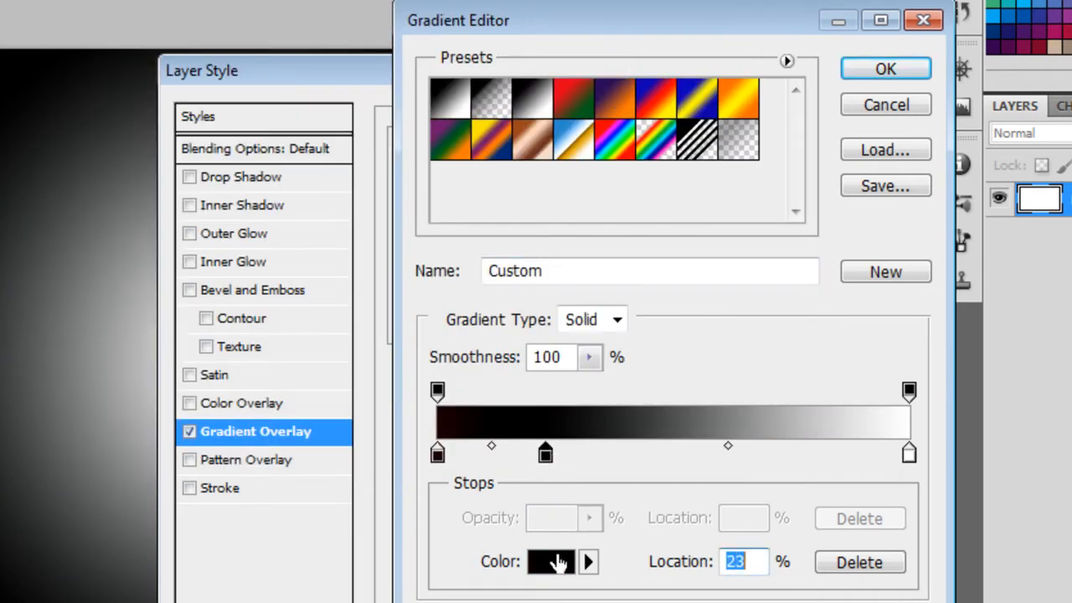
click(563, 562)
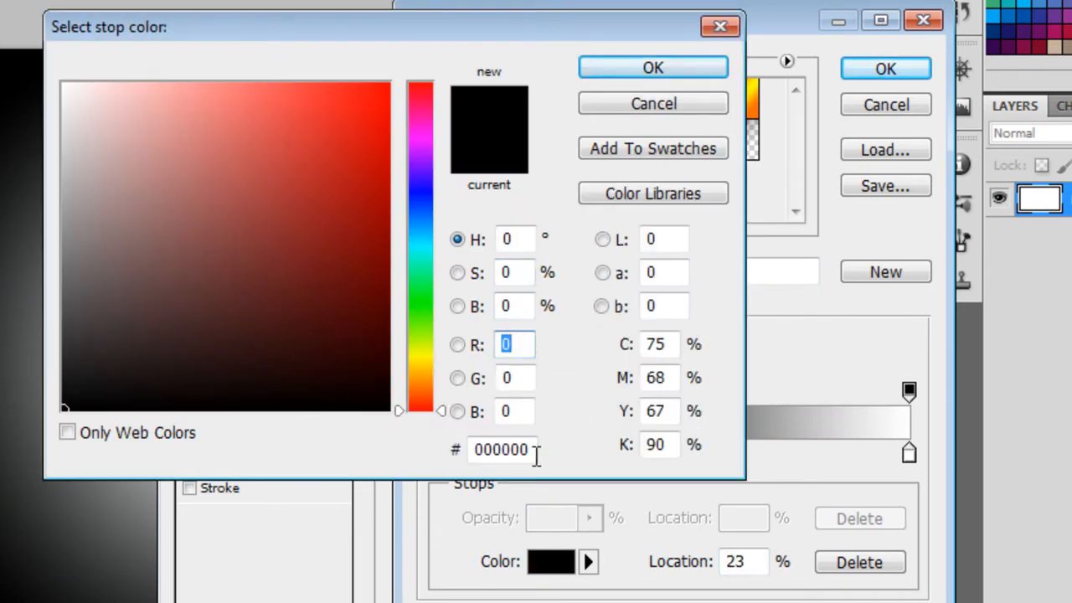
drag(535, 452, 325, 462)
text(36)
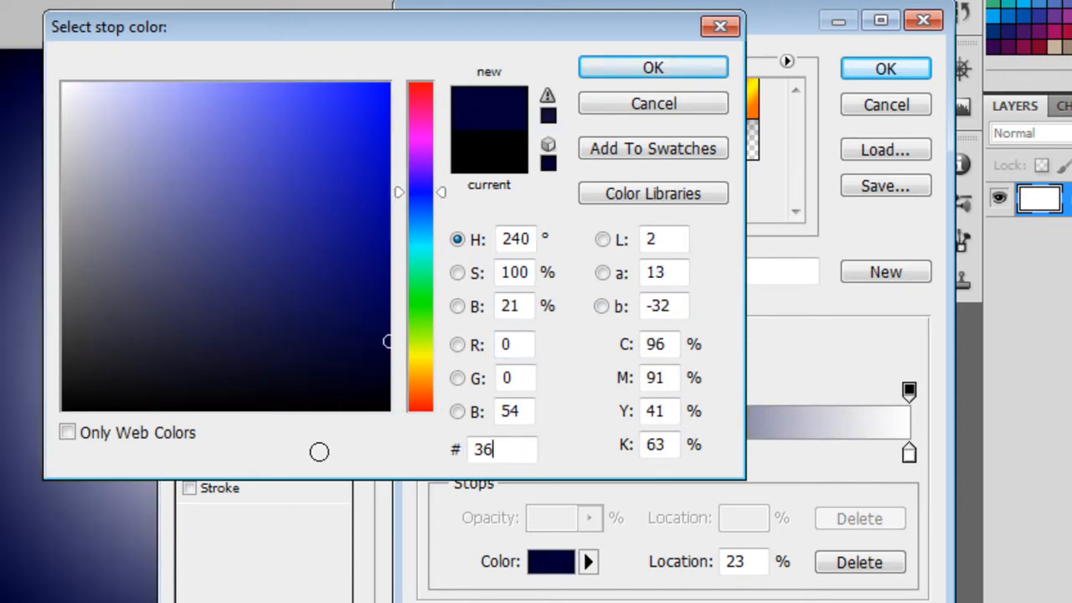
text(0505)
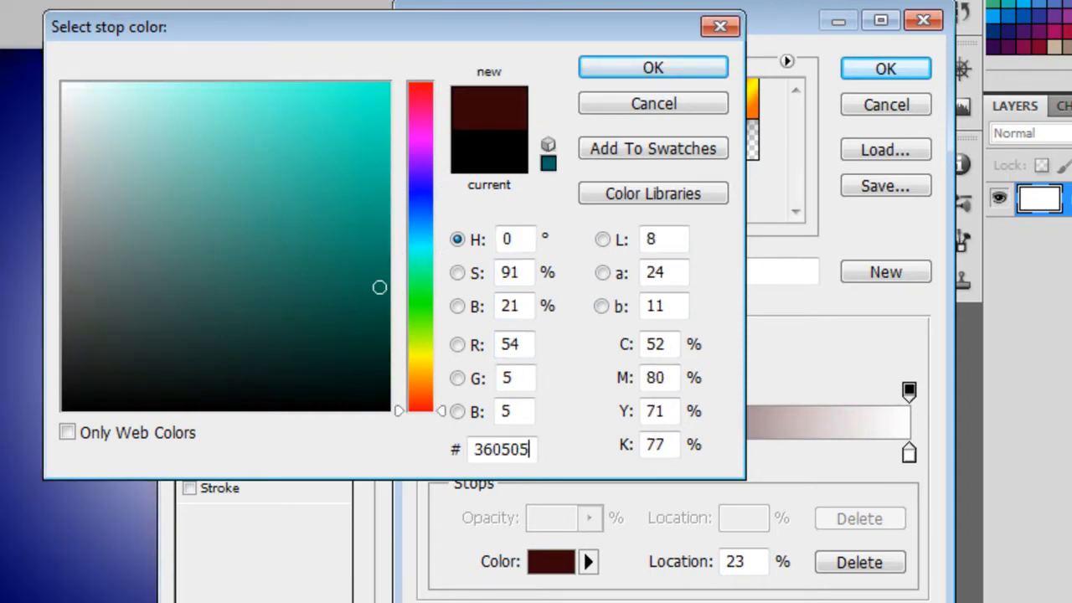
click(607, 78)
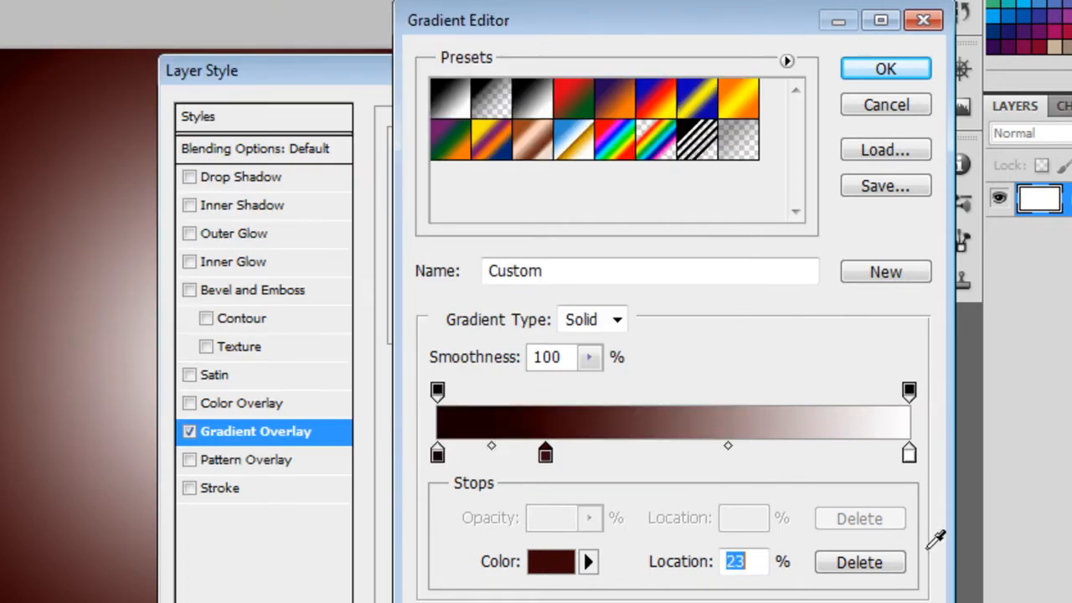
- Set the gradient's 100% stop color to #a51f1f and accept the edited gradient for the overlay
click(909, 457)
click(545, 568)
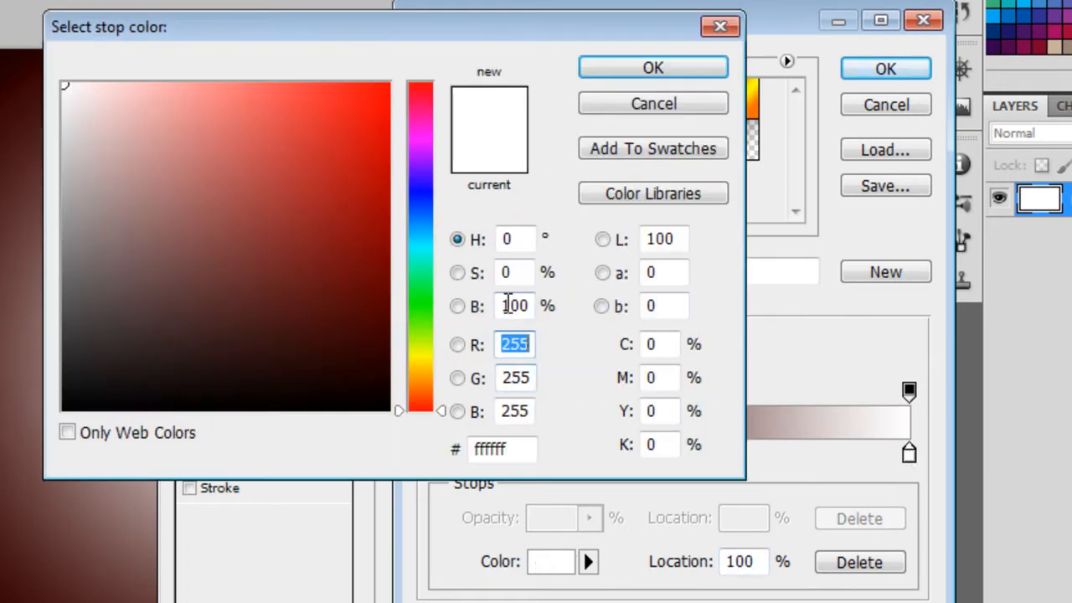
double_click(514, 450)
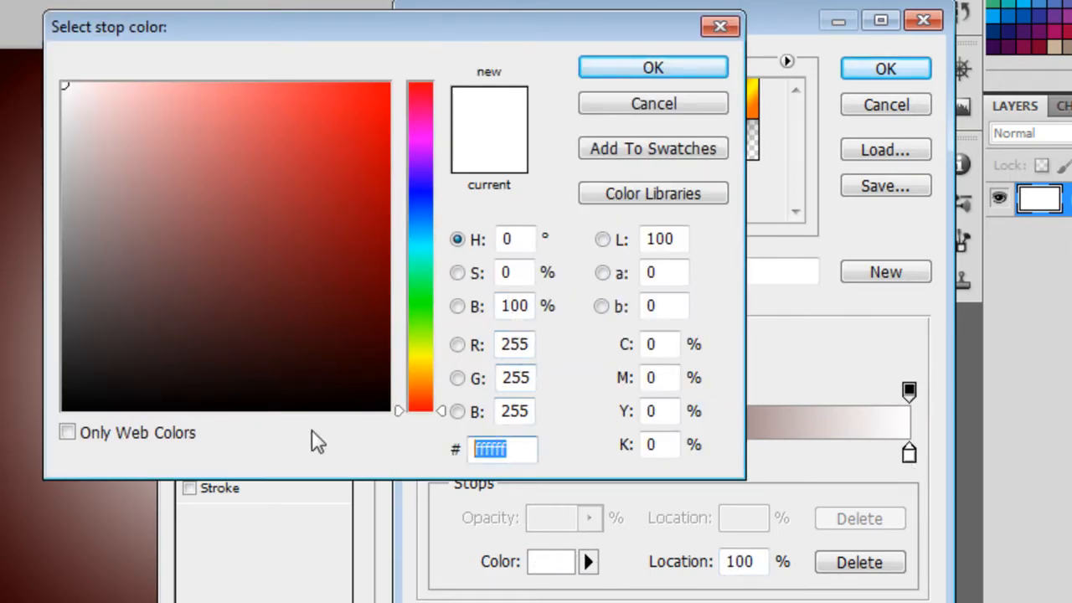
text(a5)
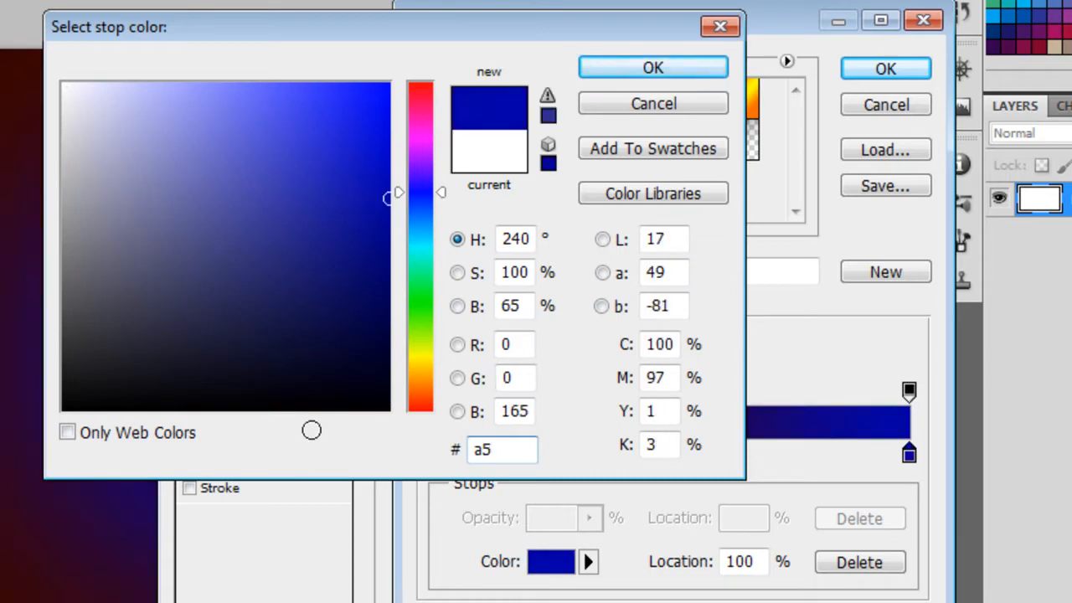
text(1f1f)
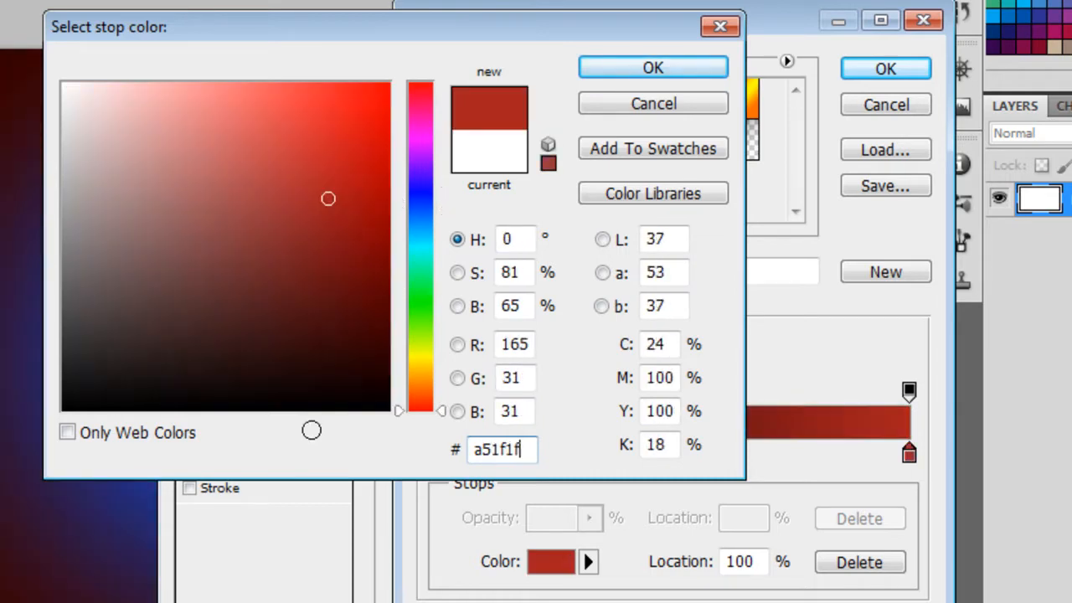
click(640, 69)
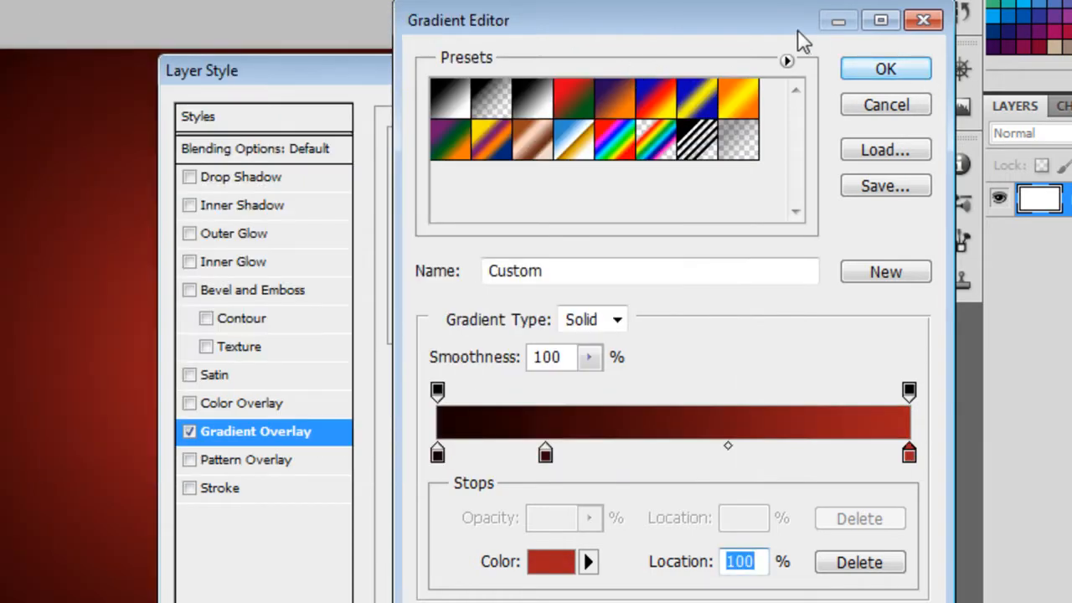
click(884, 68)
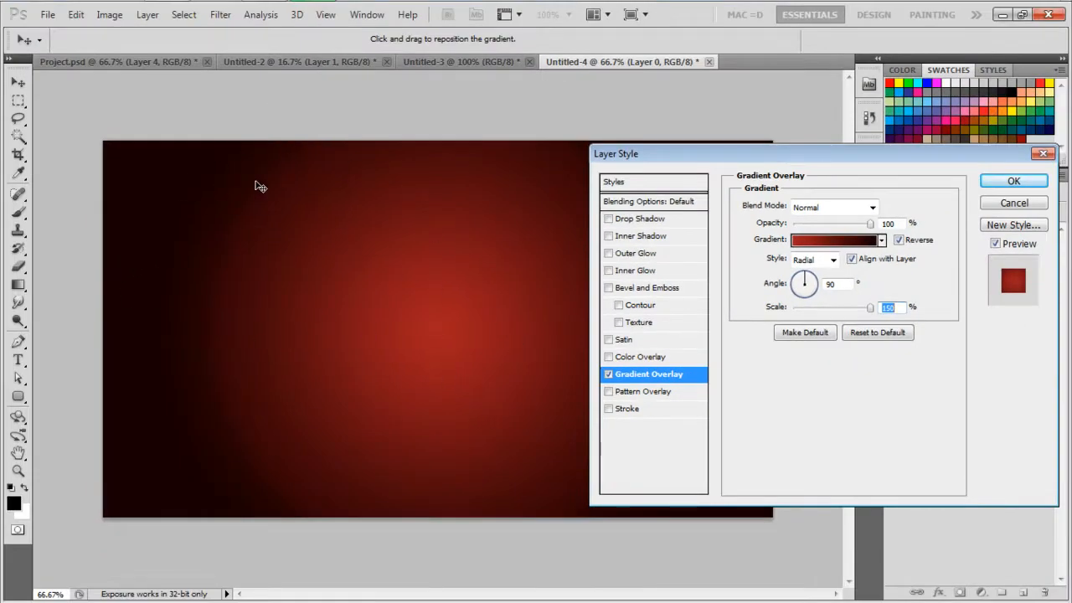
drag(838, 162, 712, 194)
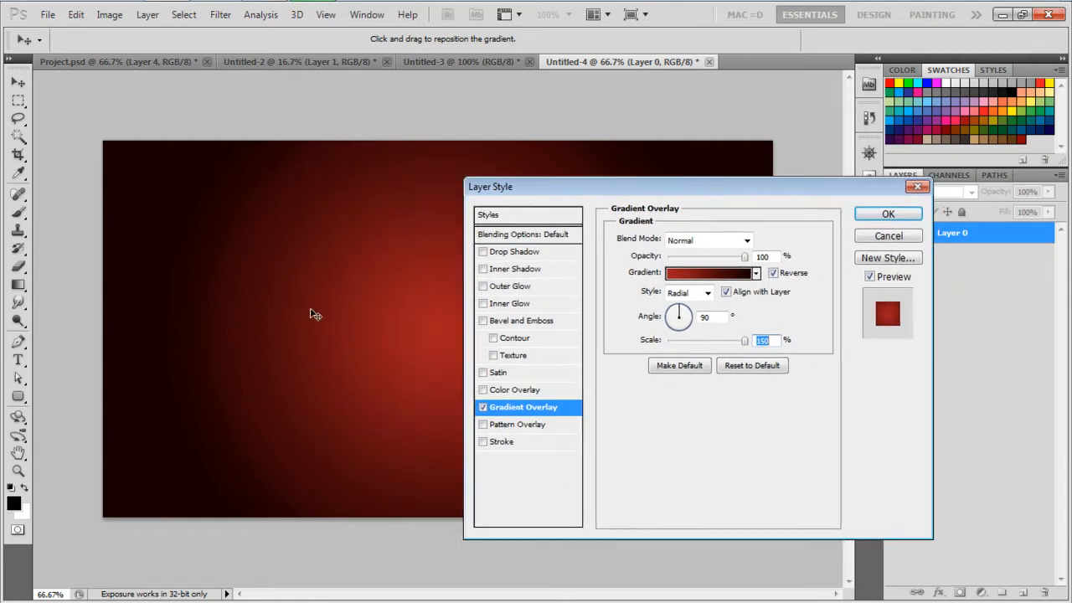
- Apply the gradient overlay style to the background layer and add a new empty layer above it
drag(593, 202, 609, 186)
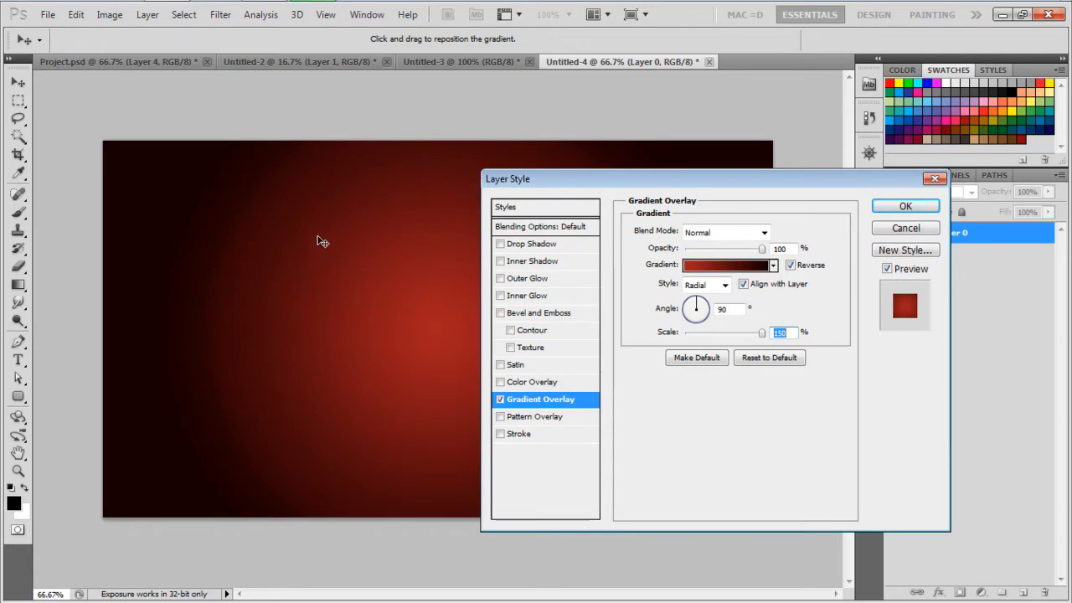
drag(621, 185, 615, 138)
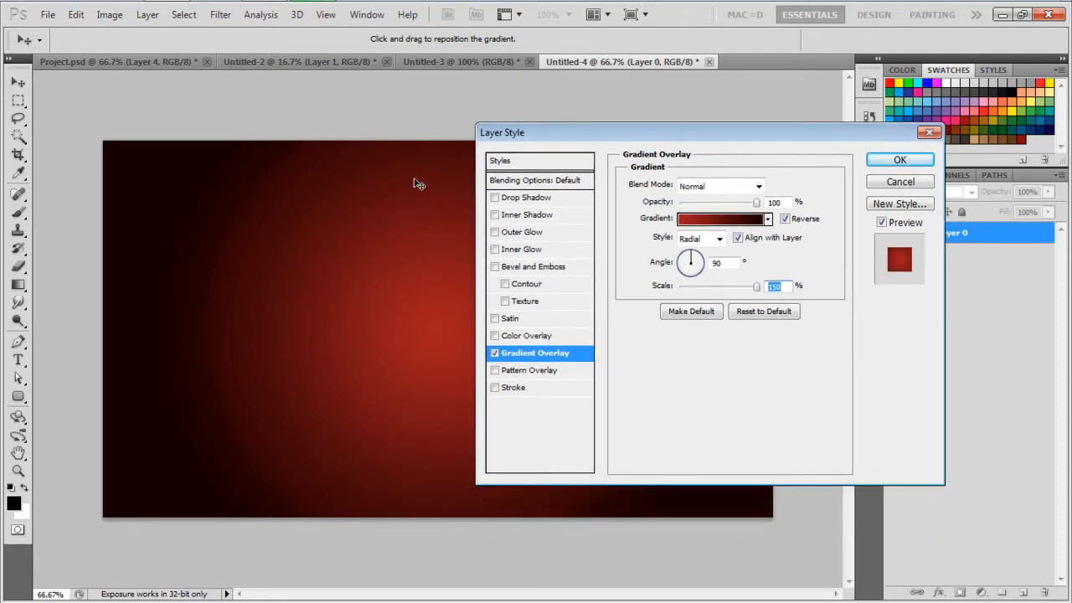
drag(708, 131, 526, 160)
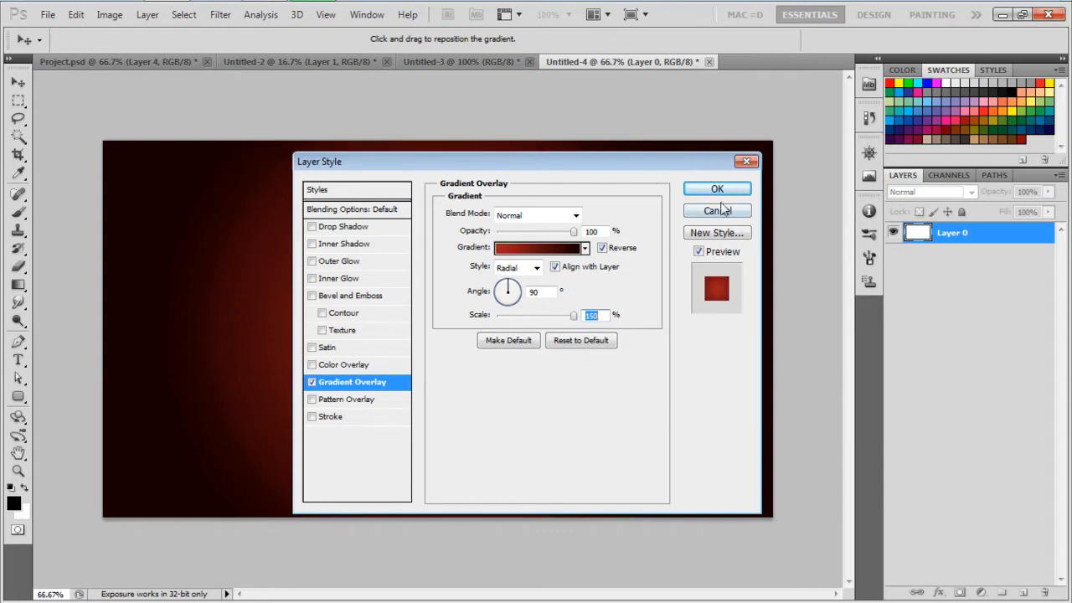
click(715, 191)
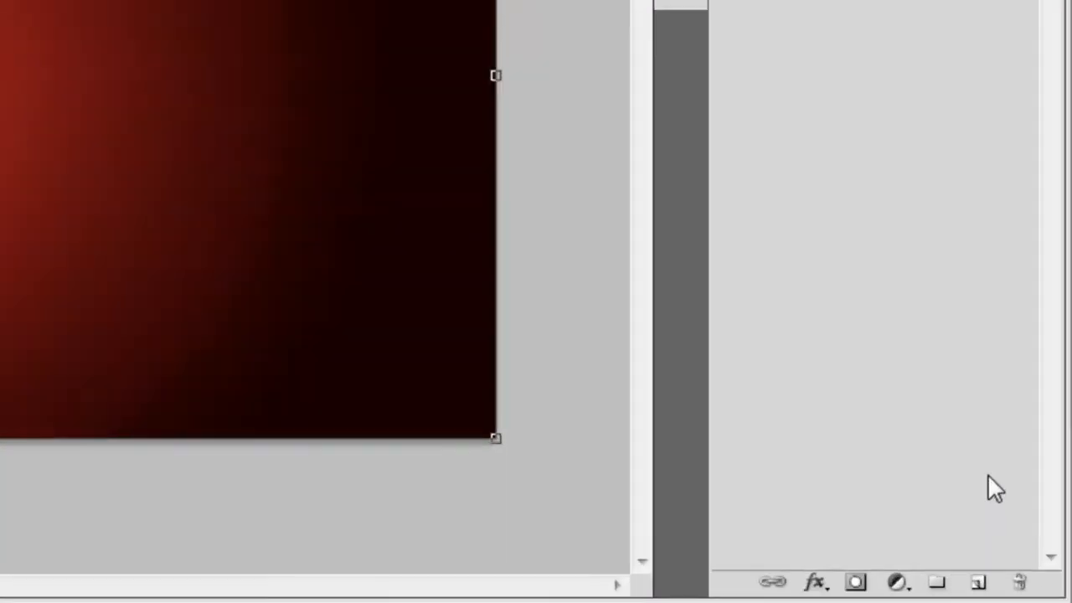
click(1023, 592)
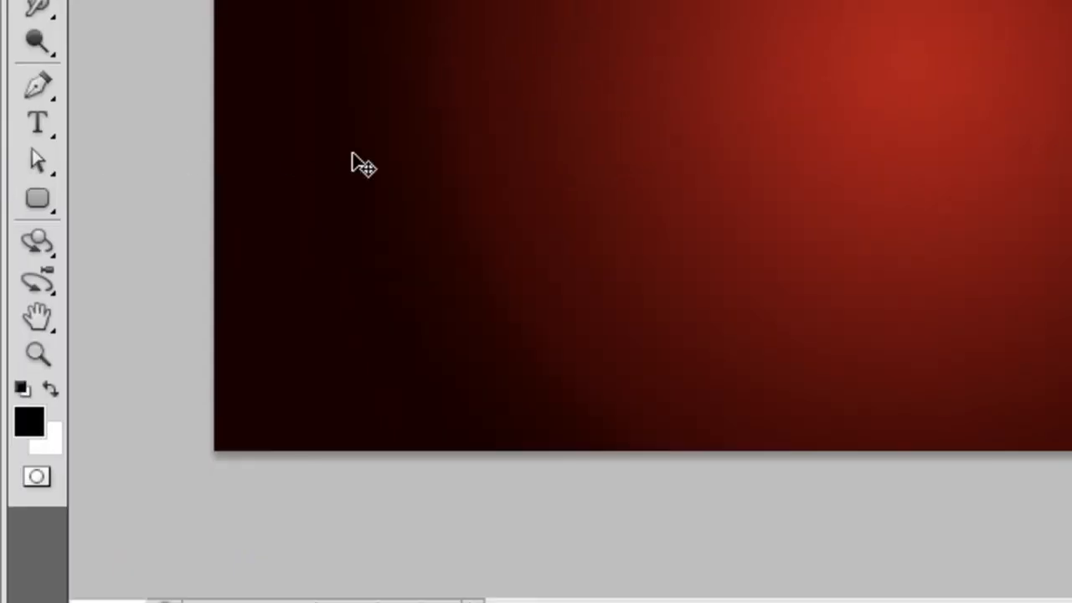
- Set the foreground color to #921b1b and swap the foreground and background colors
click(42, 416)
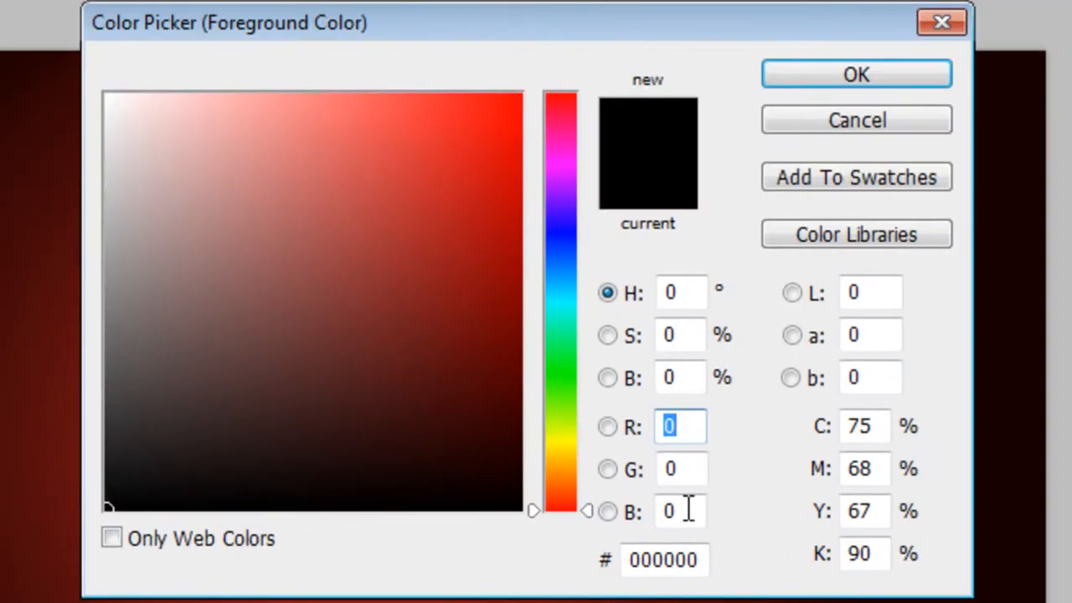
double_click(700, 562)
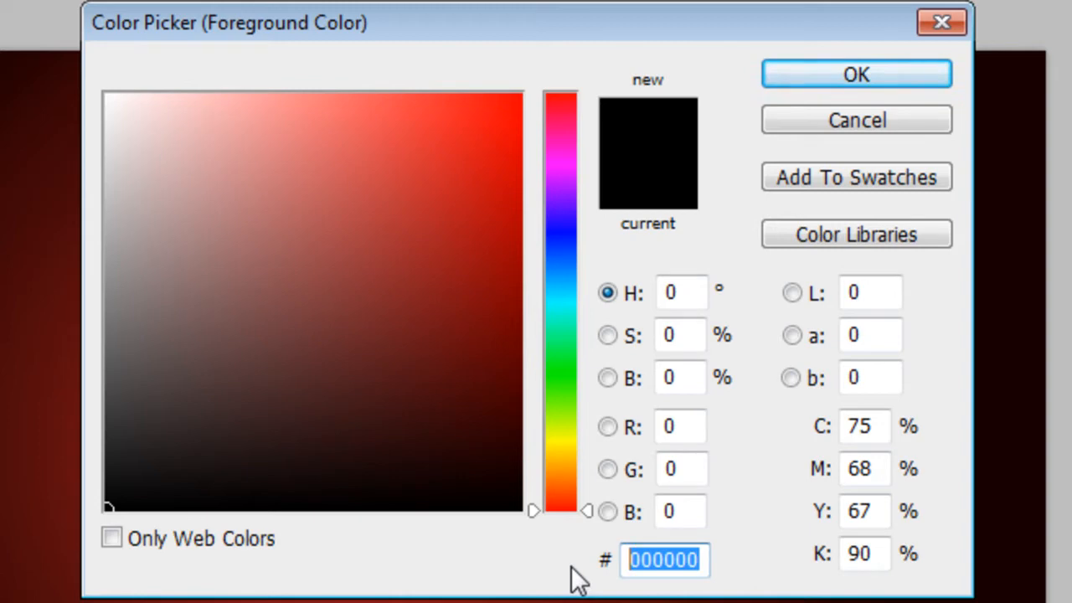
text(92)
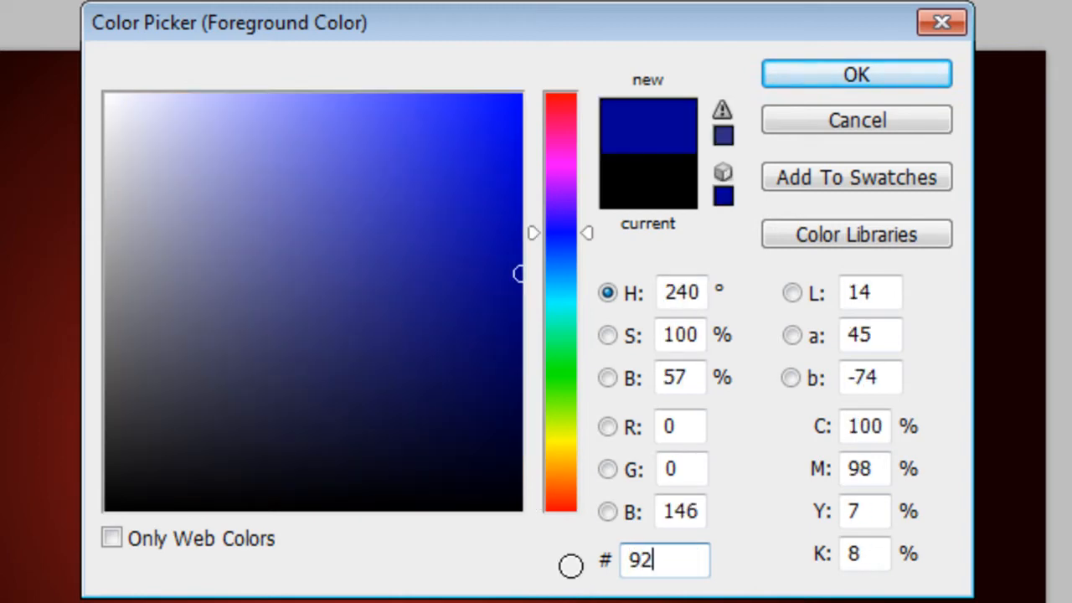
text(1b1b)
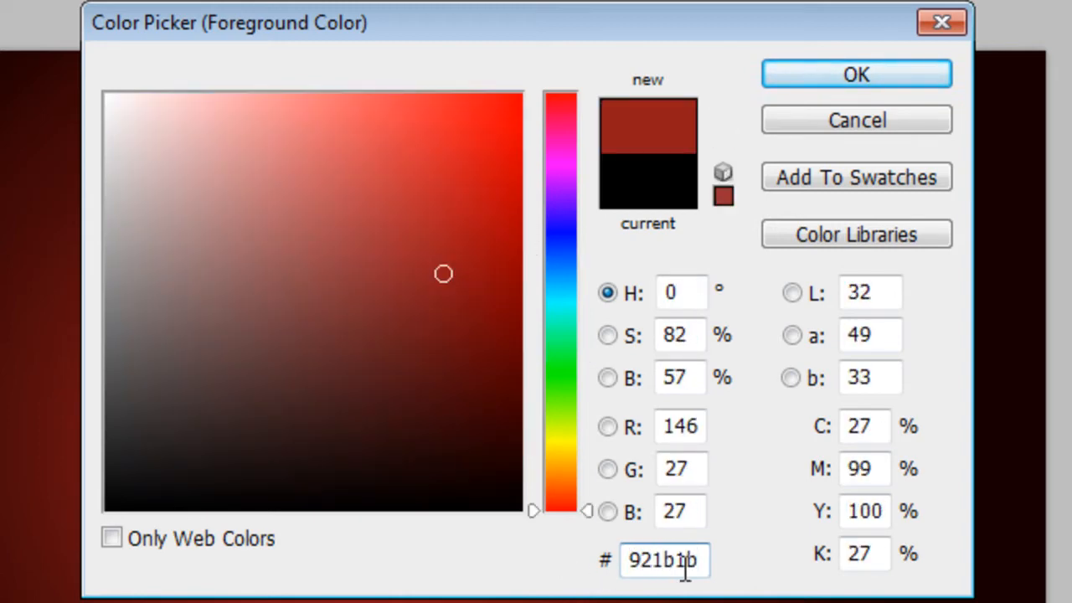
click(816, 71)
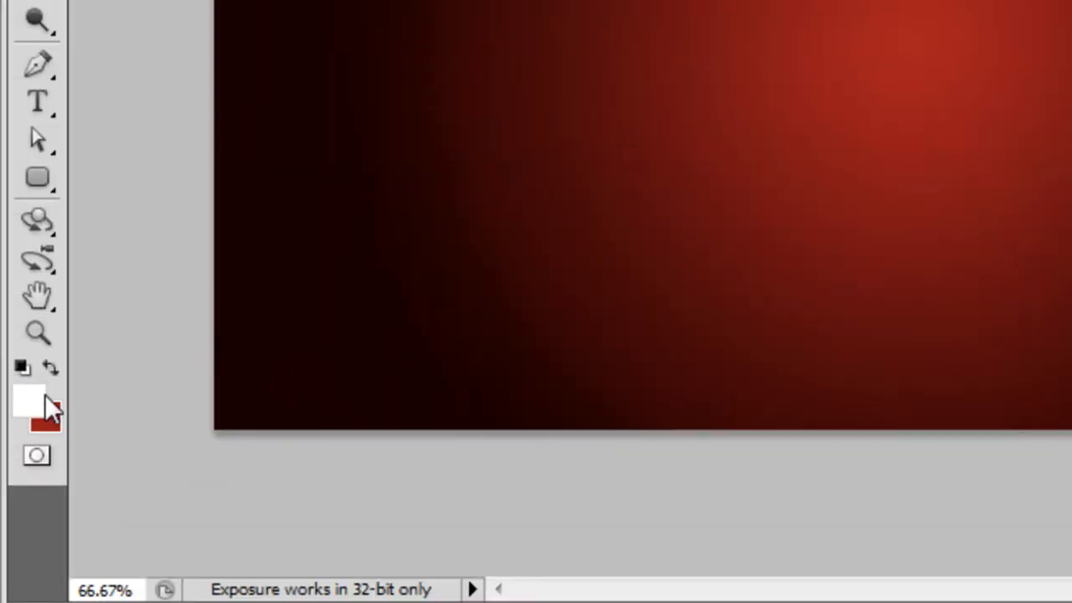
- Set the foreground color to #3d0707 and swap the colors so #921b1b is the foreground and #3d0707 the background
click(44, 401)
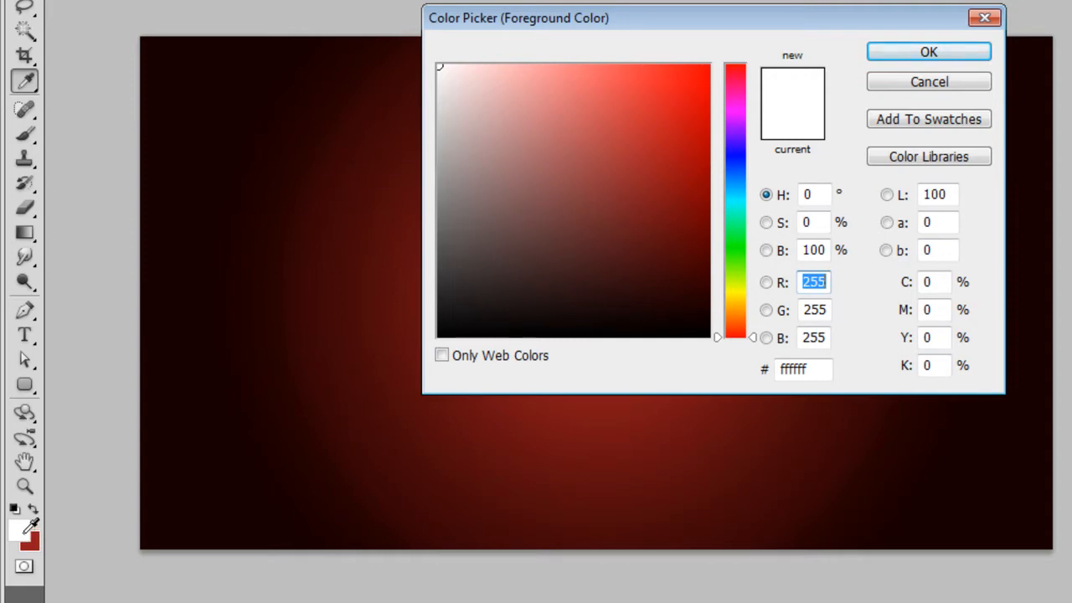
click(821, 369)
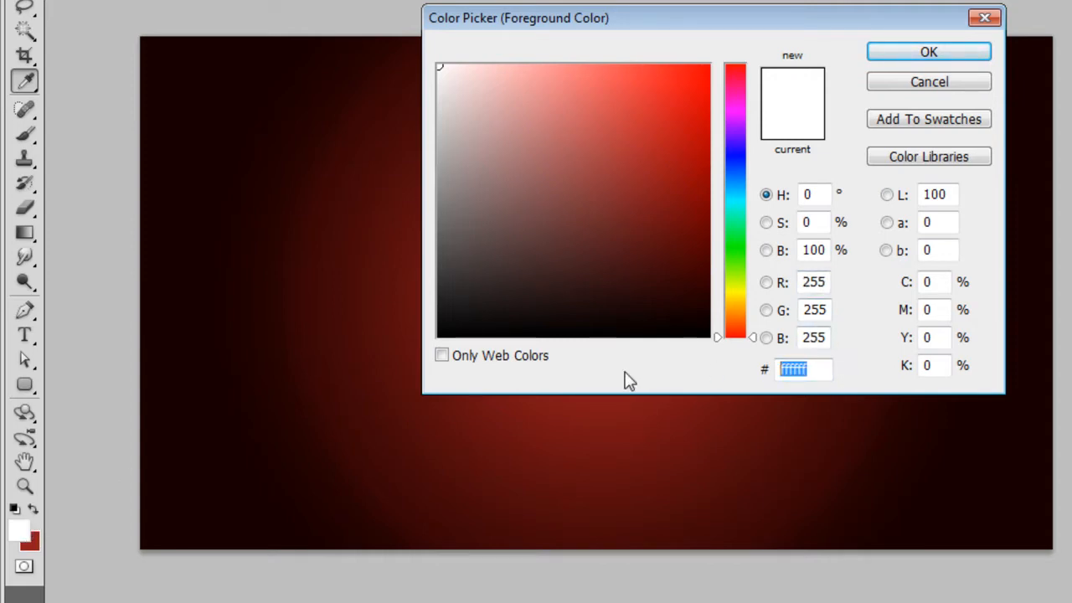
text(3d)
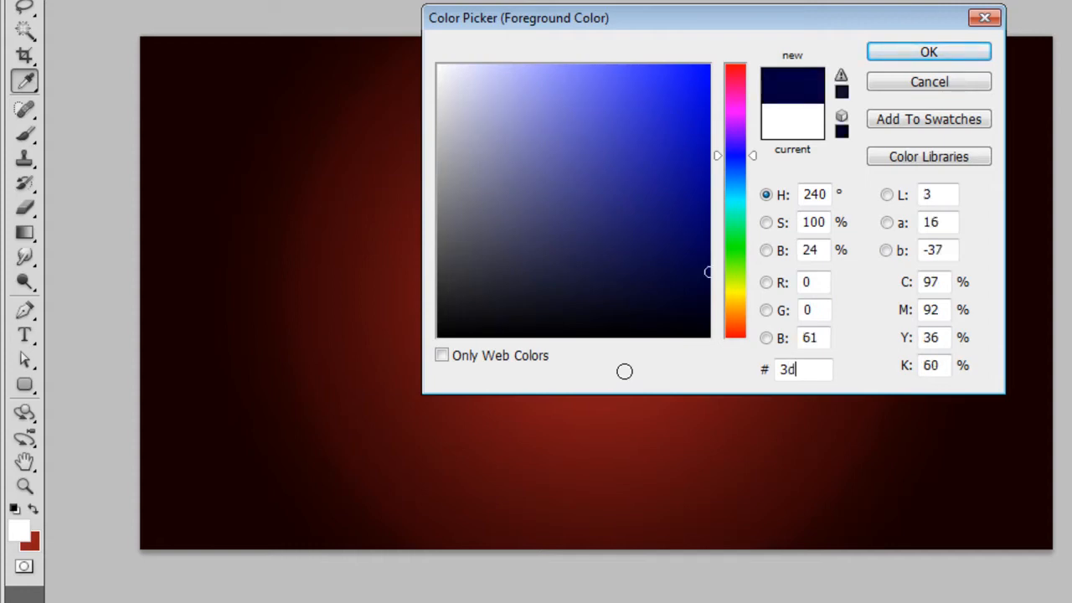
text(0707)
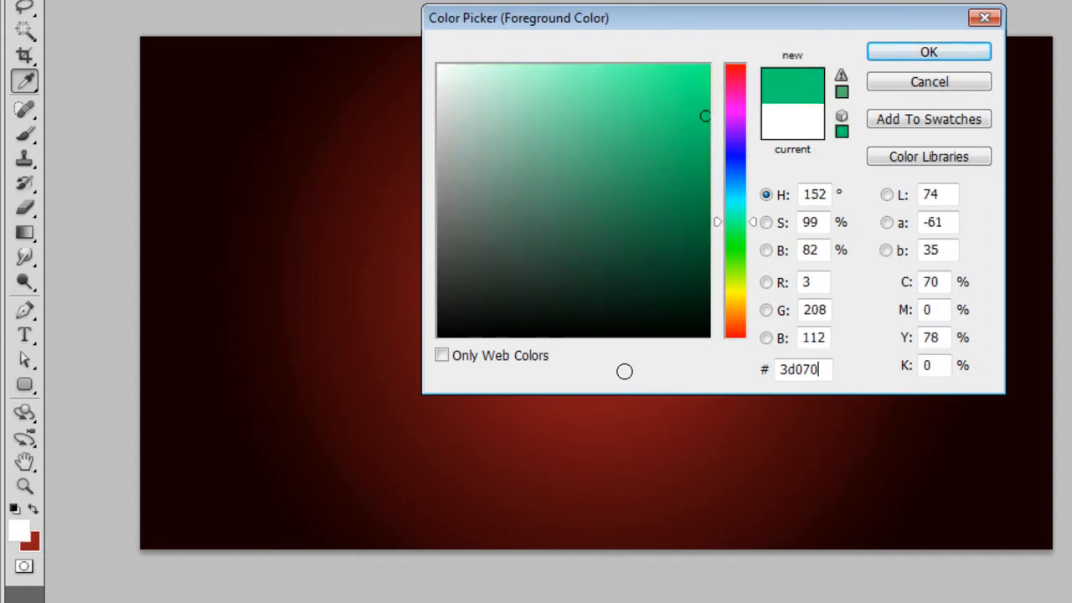
click(926, 50)
key(x)
key(x)
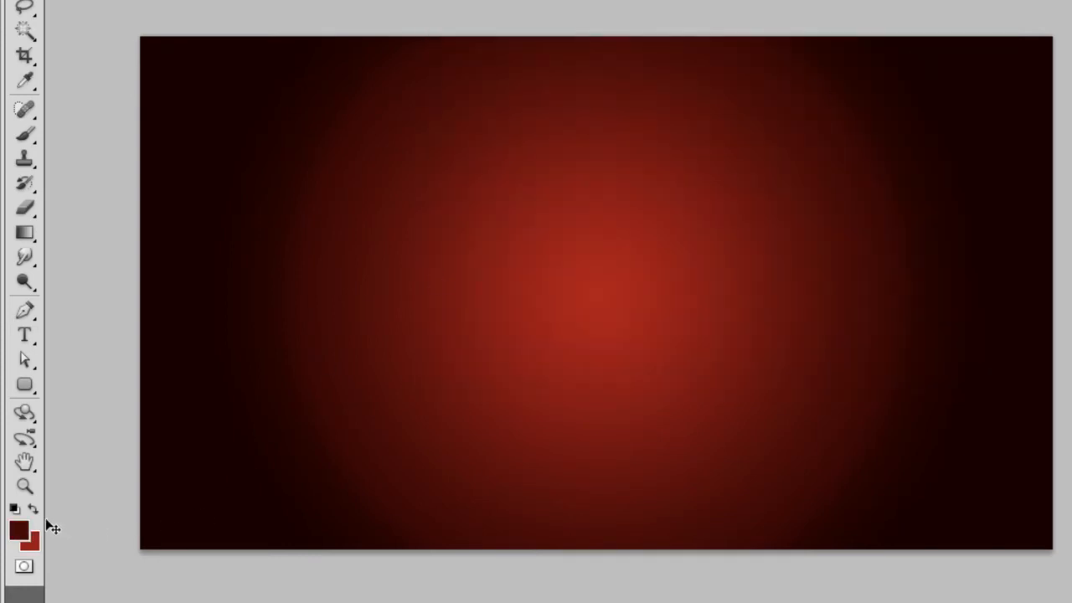
key(x)
key(x)
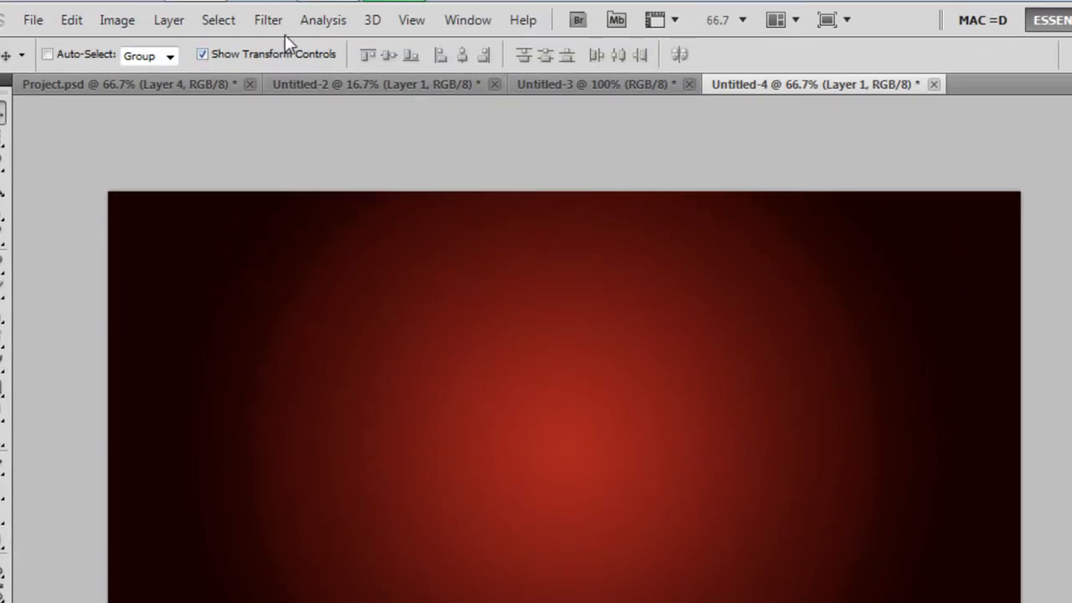
- Render a Clouds filter on the new layer with the two red colors
click(270, 21)
mouse_move(381, 316)
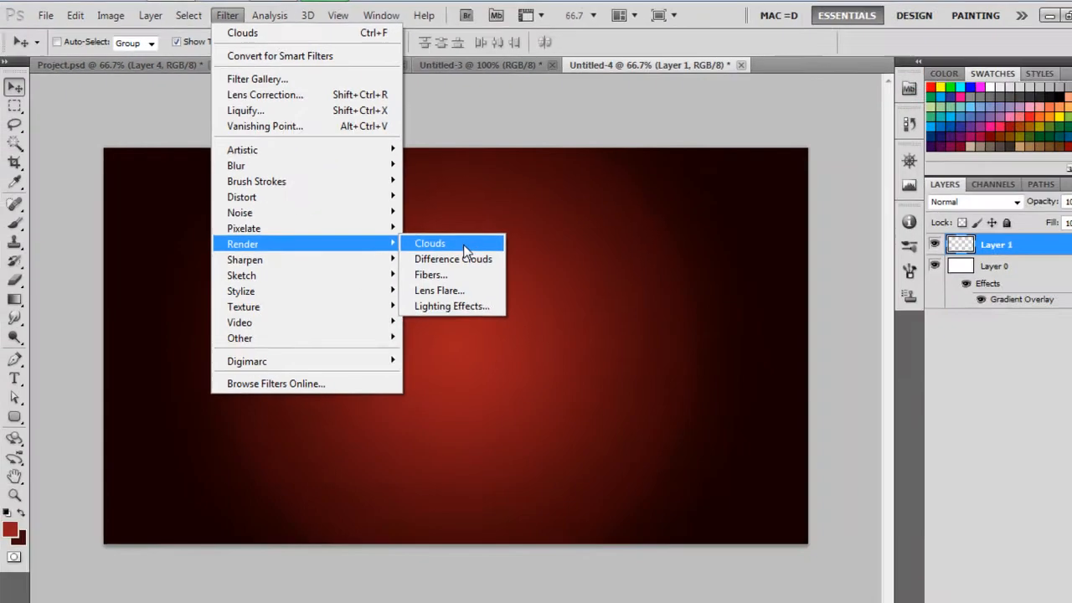
click(463, 244)
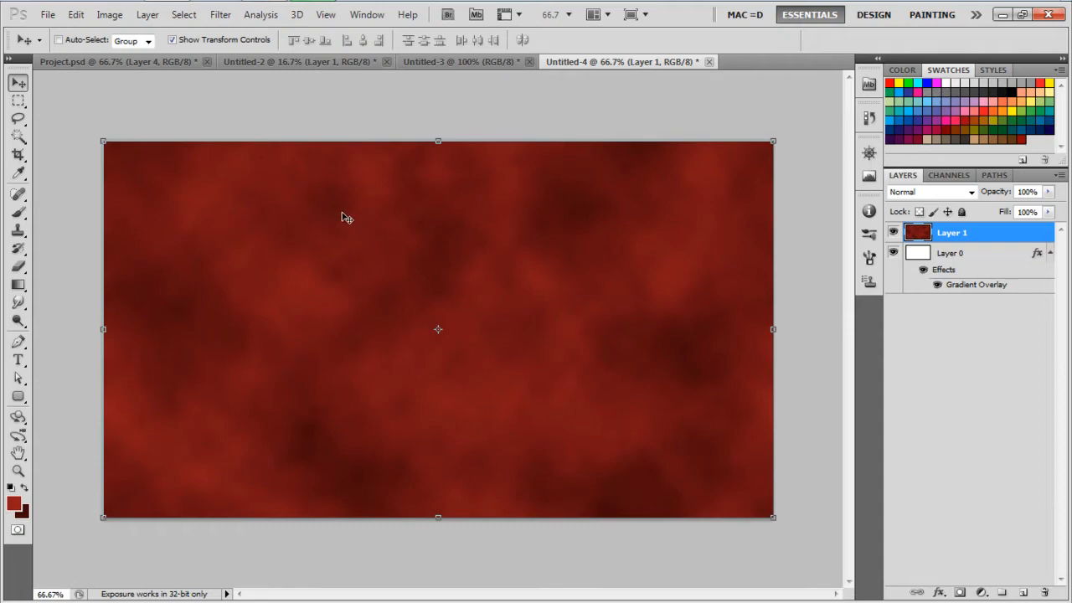
- Reapply the Clouds filter to the layer several times to generate a different red cloud pattern
click(220, 14)
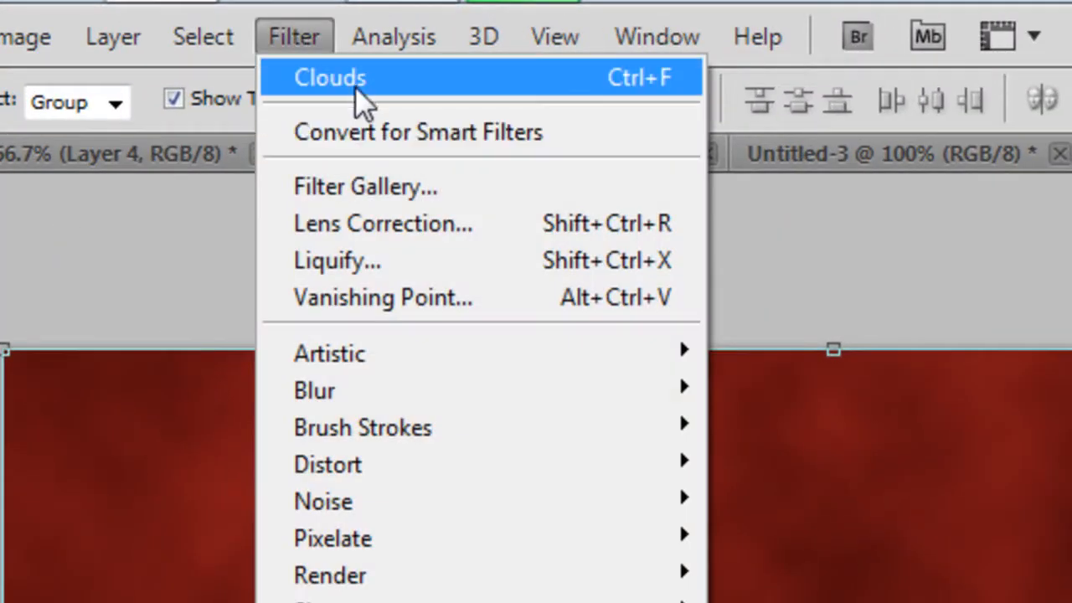
click(367, 14)
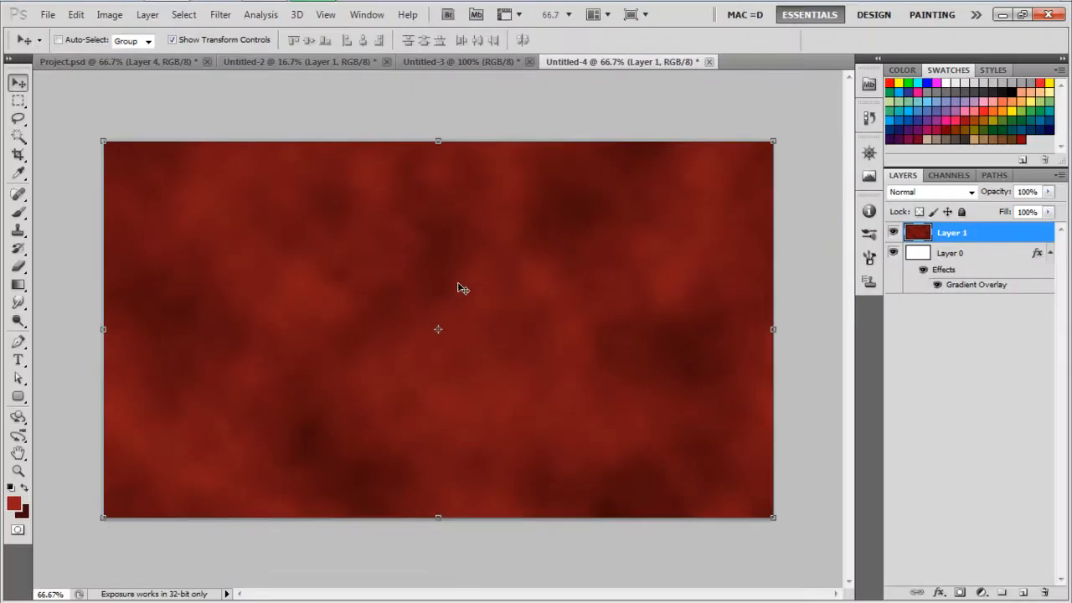
key(ctrl+f)
key(ctrl+f)
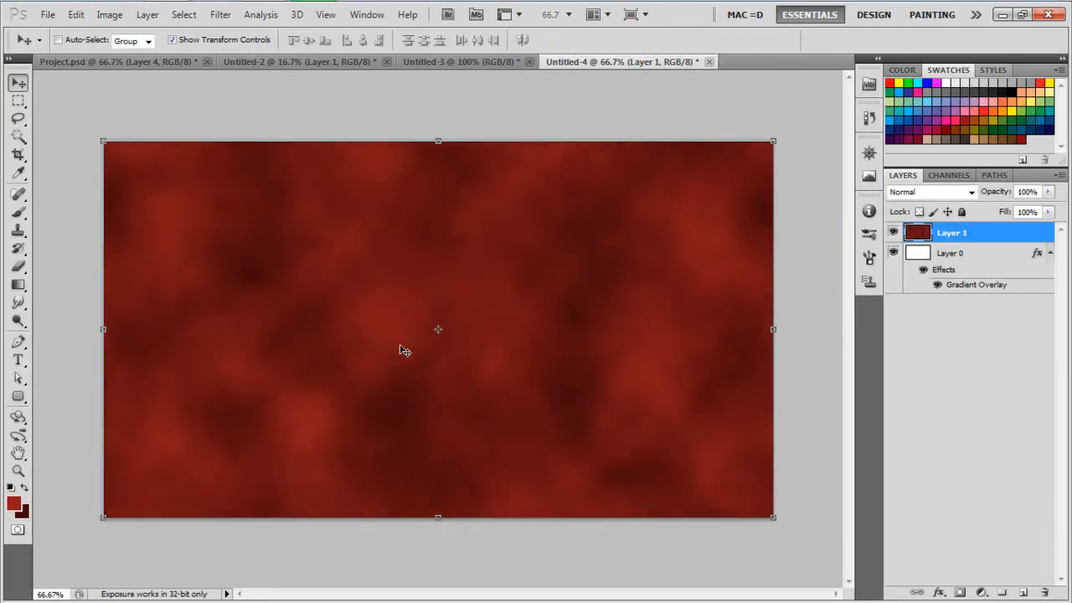
key(ctrl+f)
key(ctrl+f)
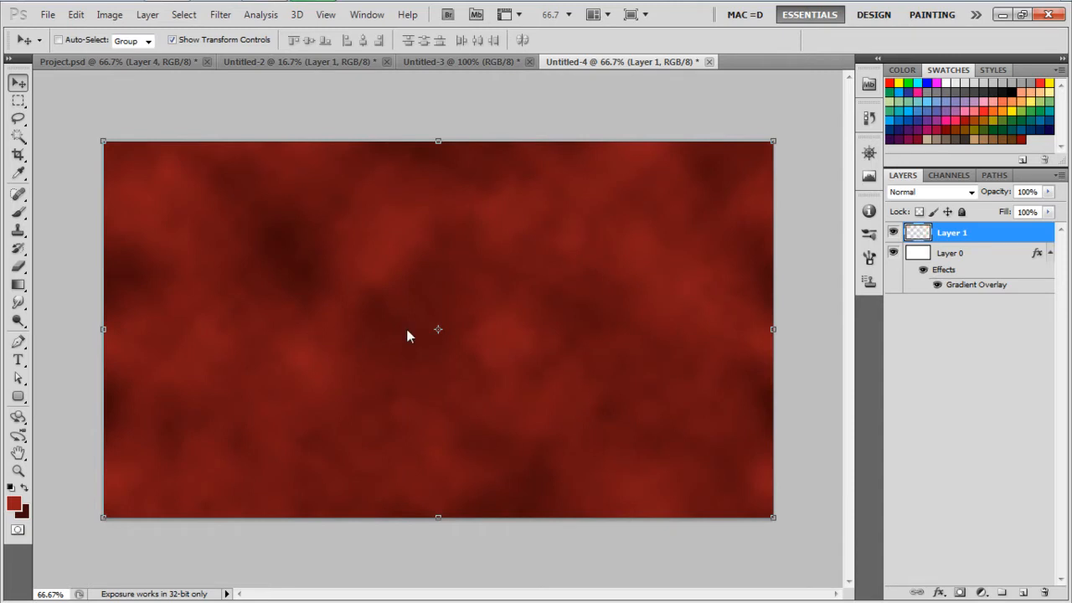
key(ctrl+f)
key(ctrl+f)
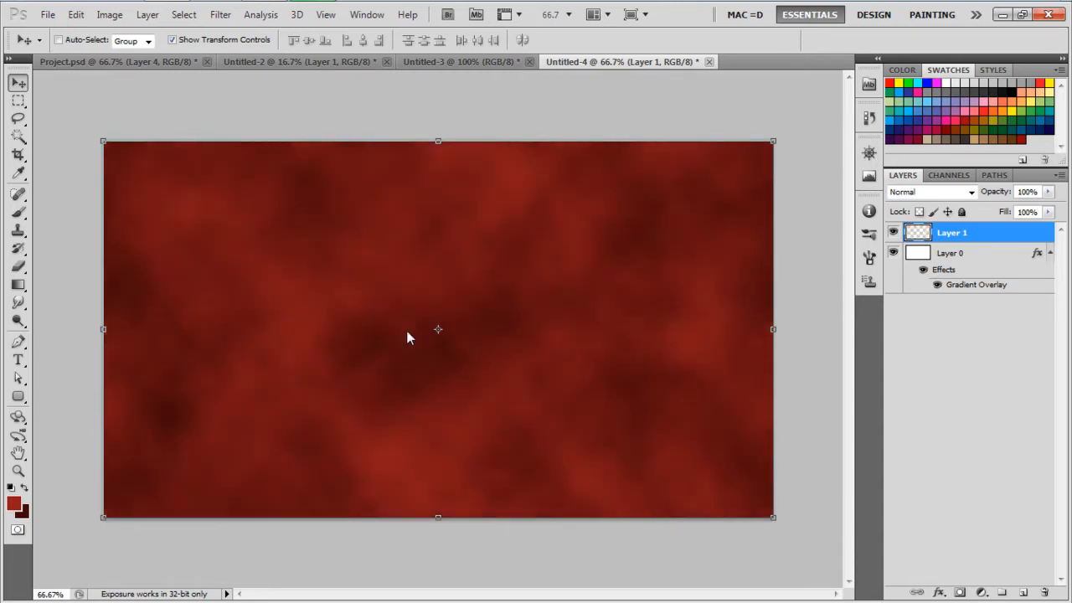
key(ctrl+f)
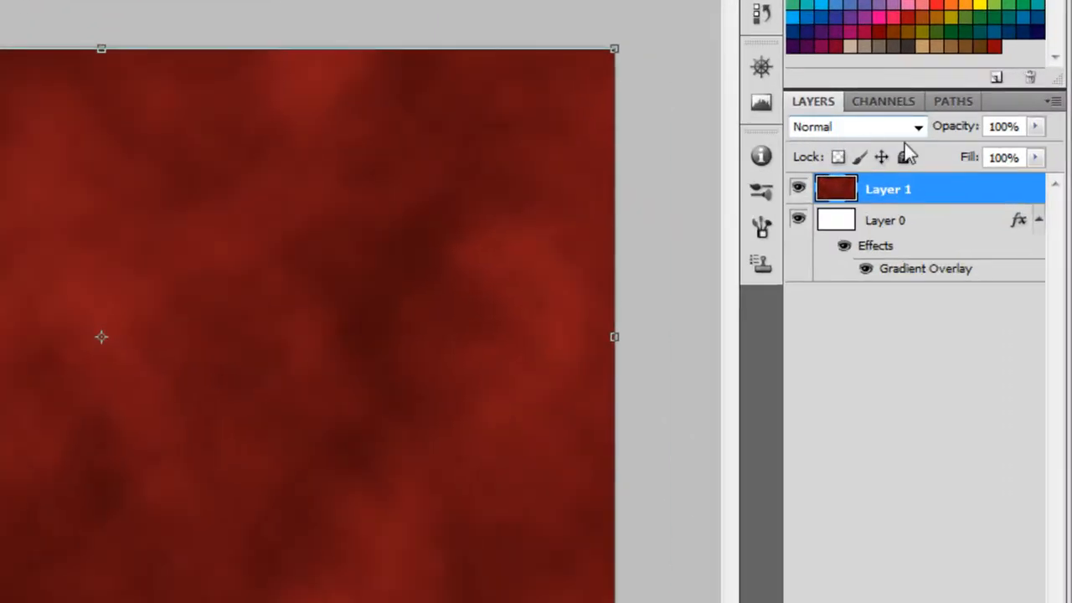
- Set the red cloud layer's blend mode to Overlay and add a new layer above it
click(913, 128)
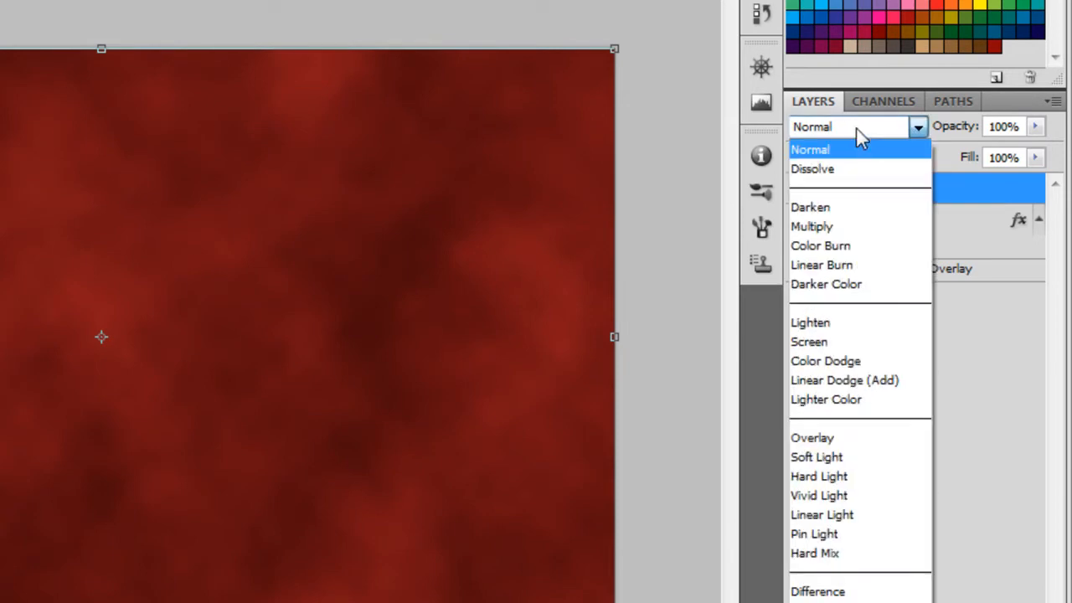
click(837, 436)
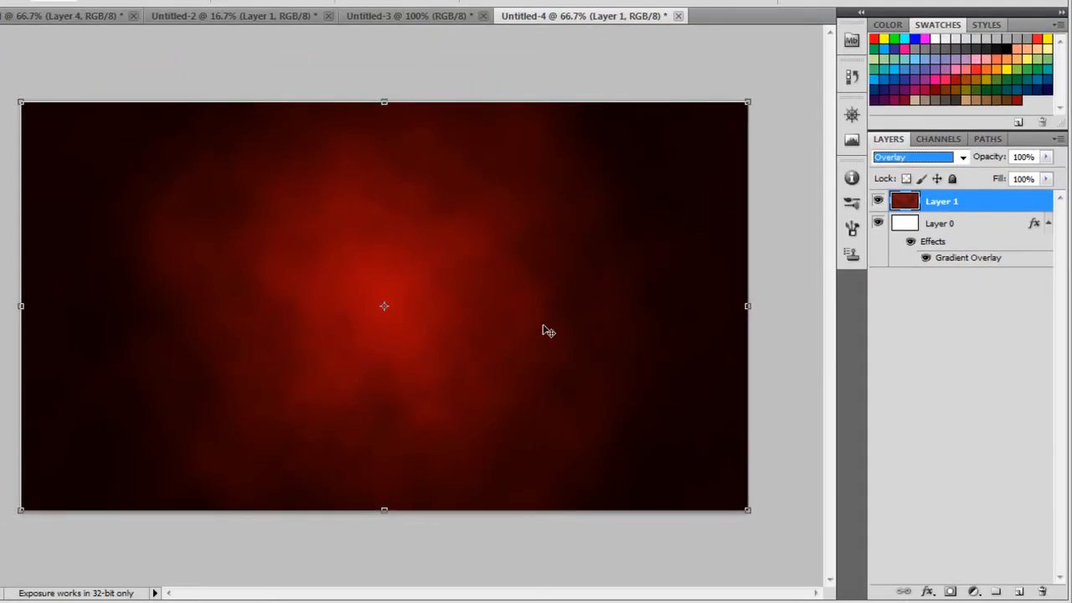
click(1019, 592)
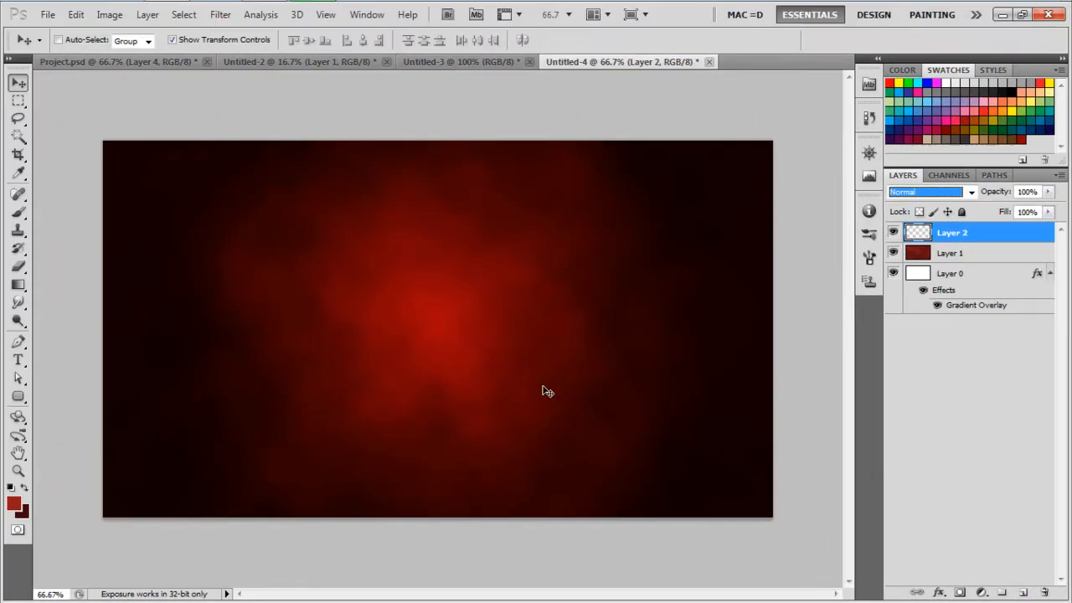
- Reset the foreground and background colors to default black and white and render Clouds on the new top layer
click(58, 495)
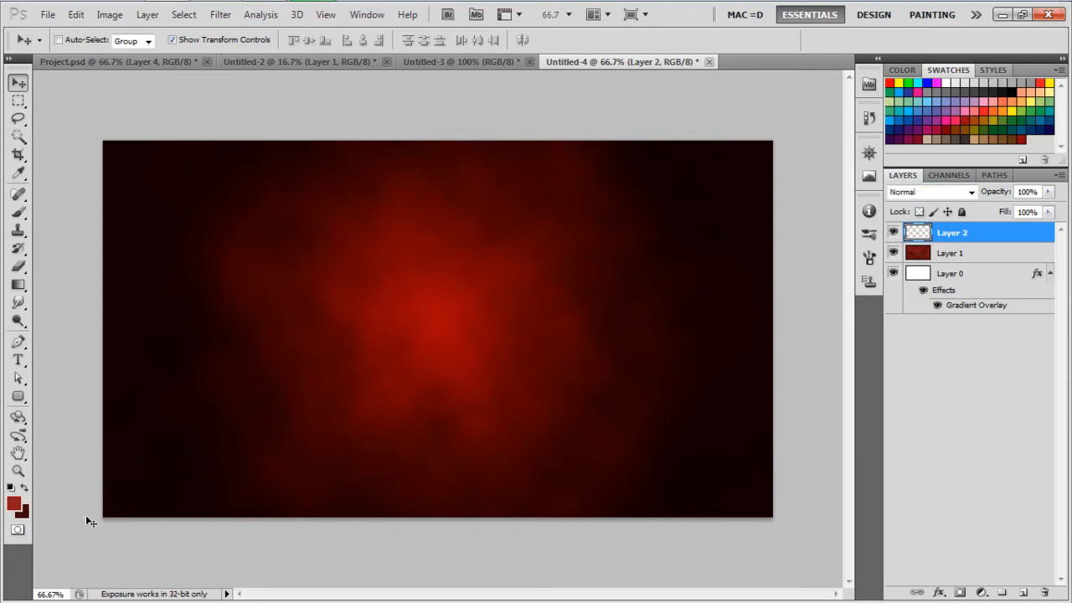
key(d)
click(220, 15)
click(239, 33)
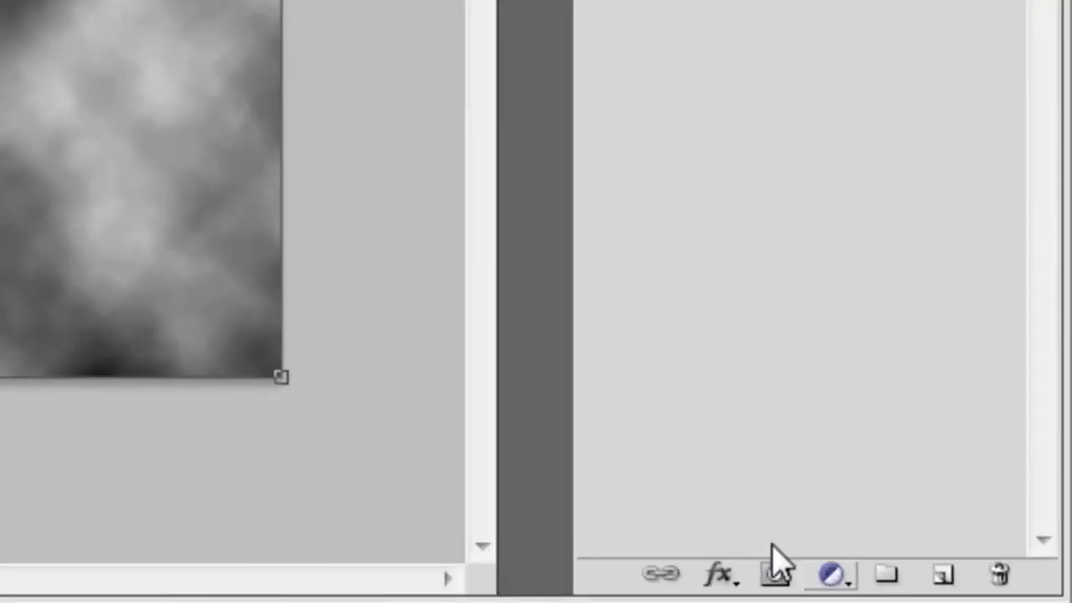
- Add a layer mask to the black-and-white cloud layer and fill the mask with black
click(775, 576)
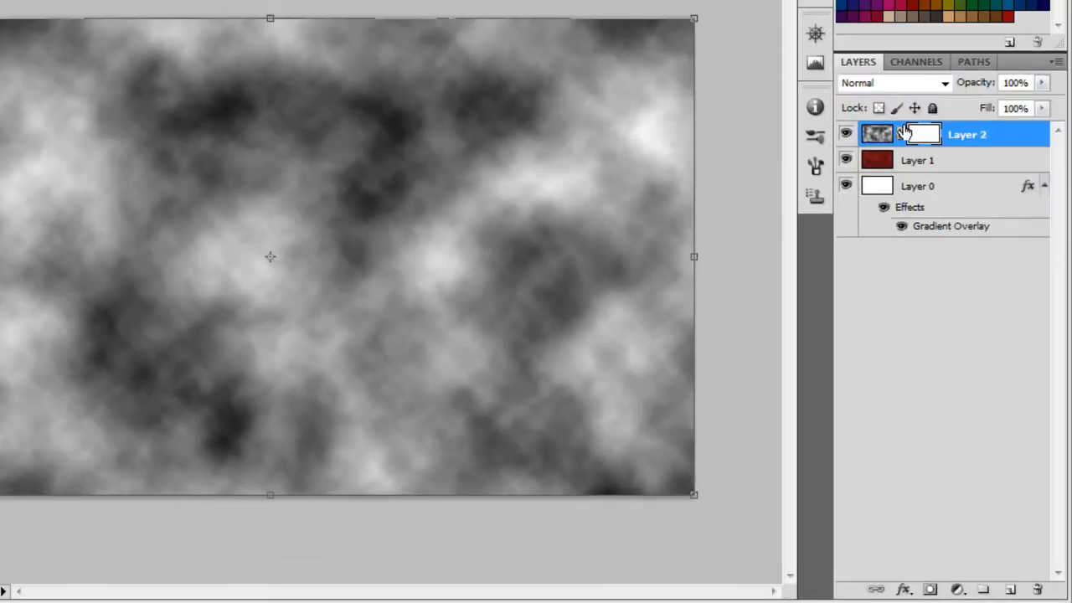
double_click(921, 137)
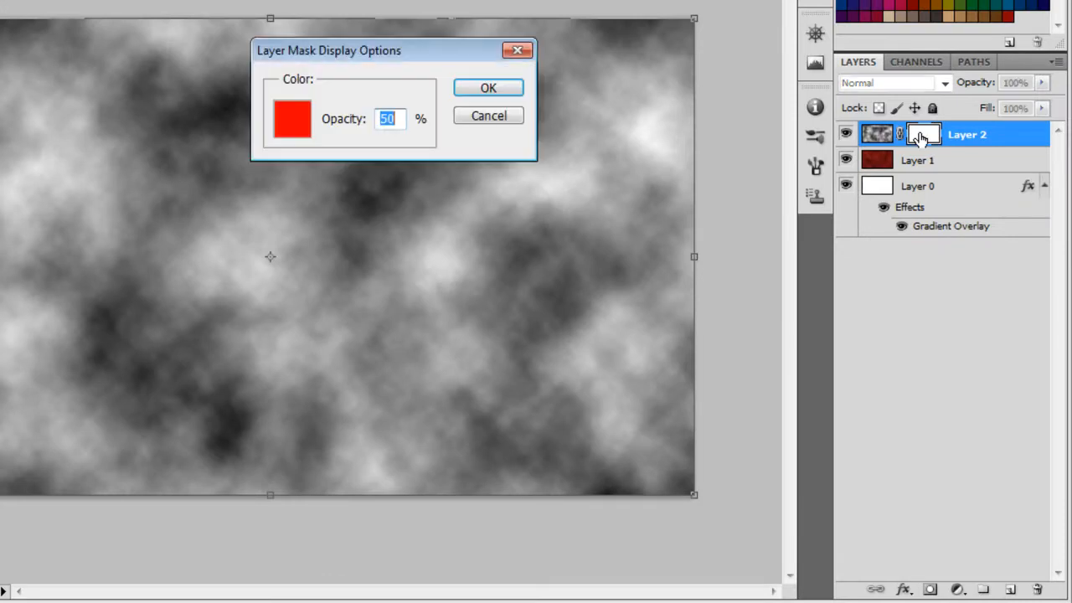
click(485, 92)
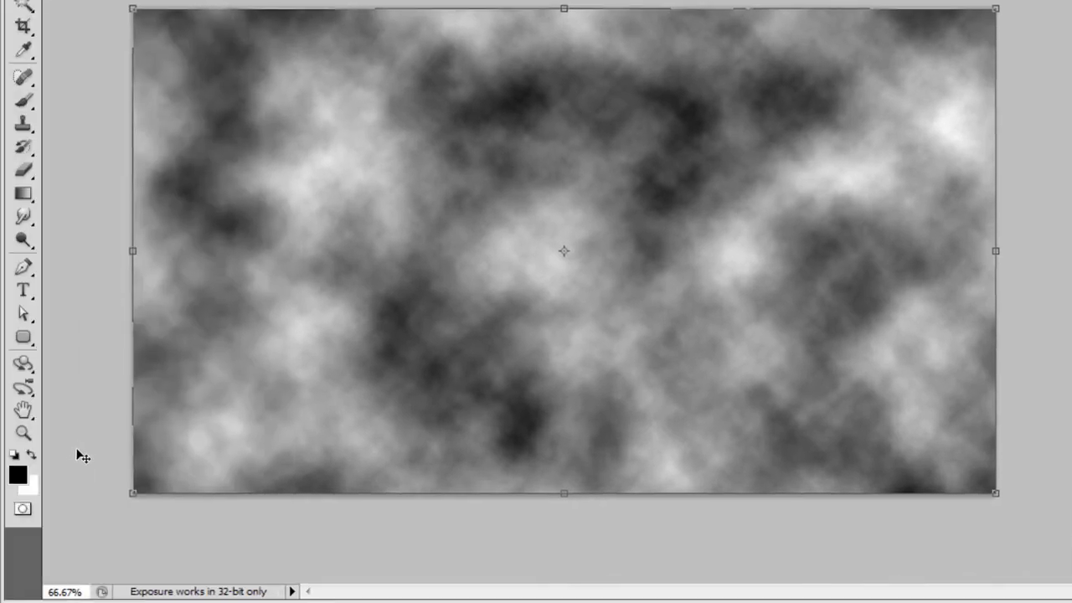
click(31, 454)
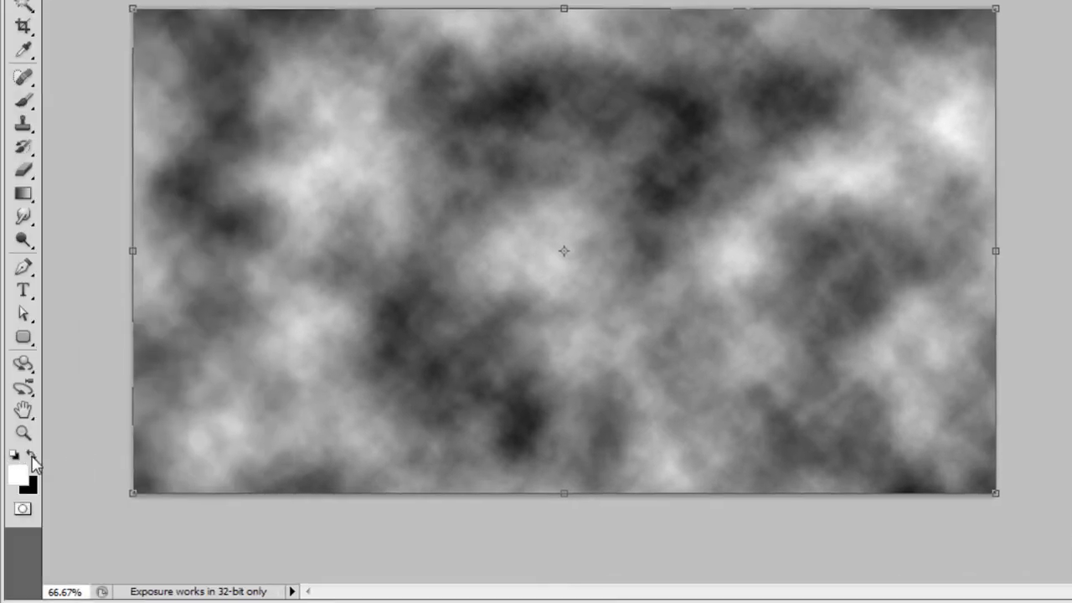
click(31, 454)
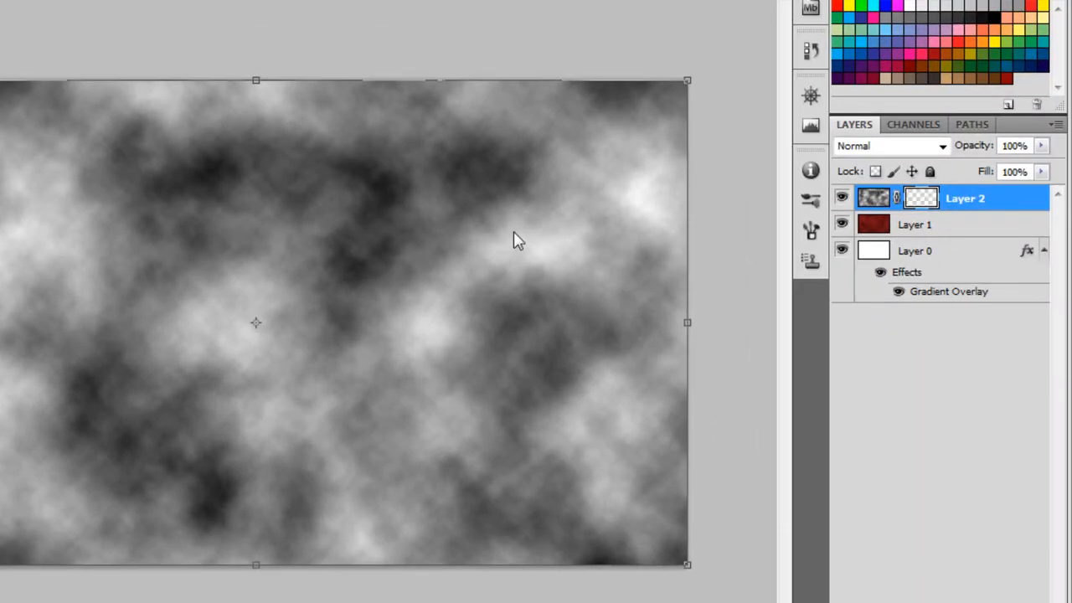
key(alt+BackSpace)
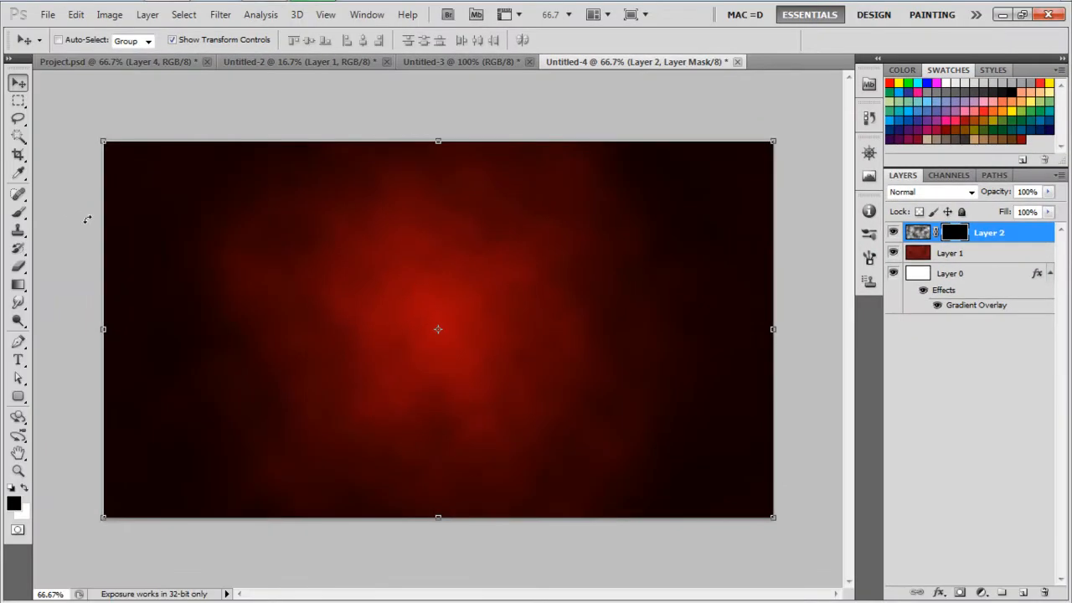
- Paint the central area of the cloud layer's mask white with the soft 90 px brush and set the layer's blend mode to Overlay
click(17, 212)
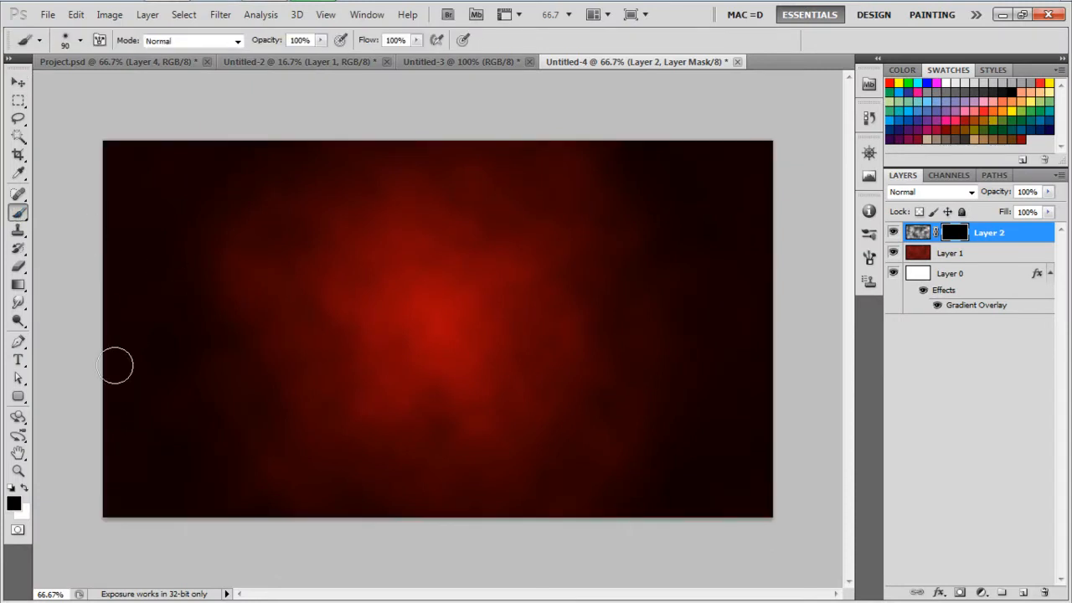
click(26, 488)
mouse_move(457, 266)
mouse_down()
mouse_move(409, 292)
mouse_move(406, 353)
mouse_move(433, 355)
mouse_move(428, 299)
mouse_move(468, 310)
mouse_move(436, 290)
mouse_move(466, 288)
mouse_move(457, 317)
mouse_move(357, 320)
mouse_move(384, 244)
mouse_move(313, 316)
mouse_move(366, 242)
mouse_move(281, 247)
mouse_move(308, 226)
mouse_move(245, 267)
mouse_move(244, 240)
mouse_move(241, 311)
mouse_move(264, 323)
mouse_move(297, 378)
mouse_move(336, 349)
mouse_move(276, 295)
mouse_move(302, 447)
mouse_move(333, 448)
mouse_move(330, 472)
mouse_move(316, 477)
mouse_move(495, 489)
mouse_move(535, 502)
mouse_move(565, 489)
mouse_move(626, 366)
mouse_move(577, 222)
mouse_move(582, 206)
mouse_move(468, 195)
mouse_move(457, 178)
mouse_move(432, 176)
mouse_move(347, 195)
mouse_move(331, 227)
mouse_move(502, 211)
mouse_move(510, 215)
mouse_move(479, 265)
mouse_move(486, 273)
mouse_move(511, 288)
mouse_move(587, 271)
mouse_move(479, 276)
mouse_move(498, 347)
mouse_move(474, 346)
mouse_move(612, 335)
mouse_move(539, 464)
mouse_move(497, 444)
mouse_move(544, 391)
mouse_move(532, 388)
mouse_move(363, 466)
mouse_move(454, 450)
mouse_move(424, 382)
mouse_move(351, 433)
mouse_move(383, 364)
mouse_move(293, 310)
mouse_move(284, 270)
mouse_up()
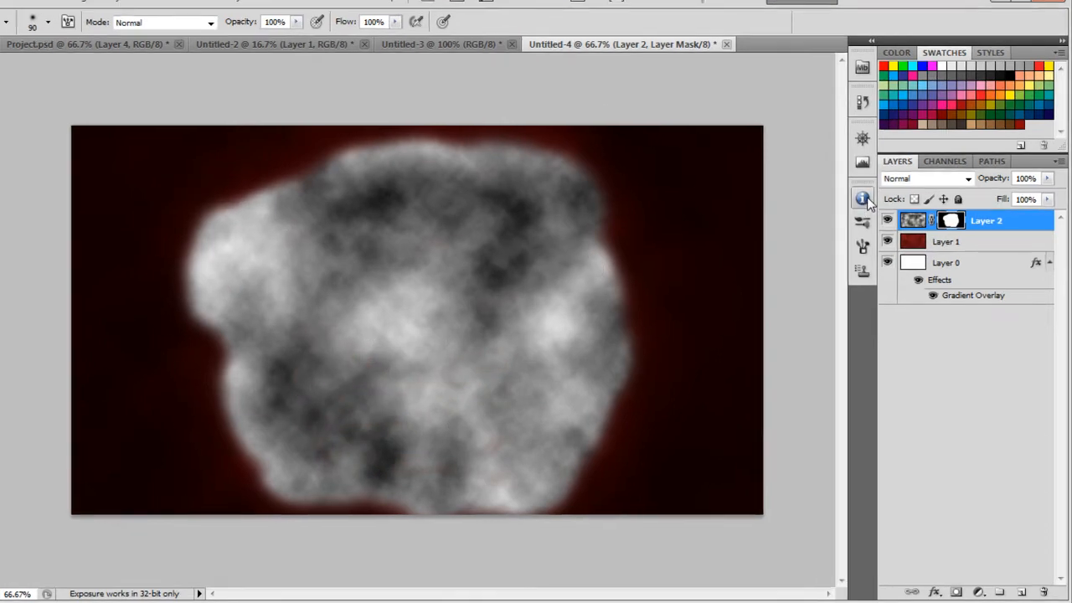
click(907, 193)
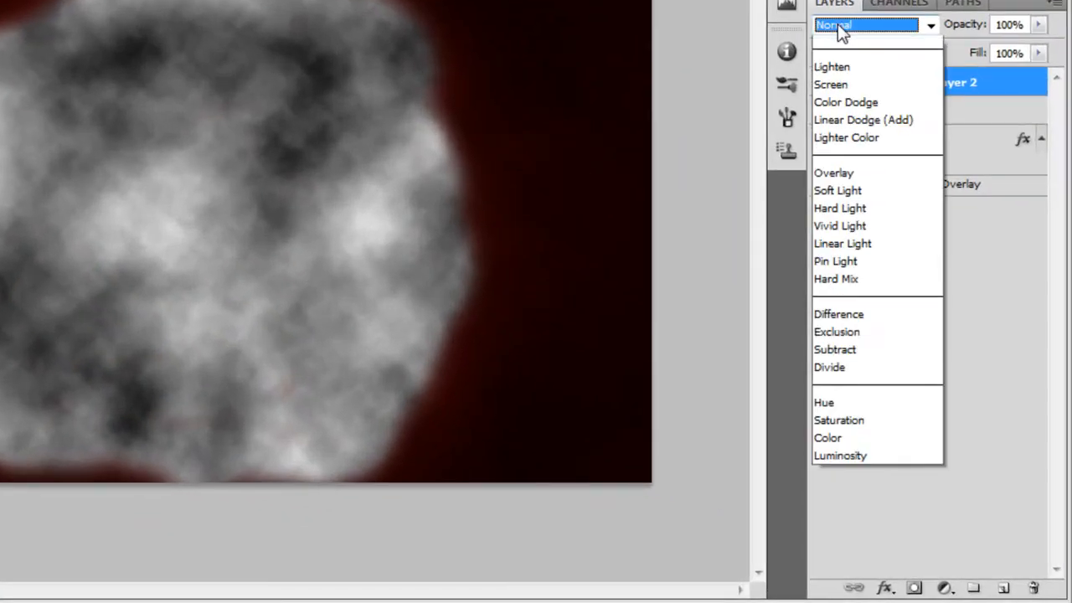
click(846, 307)
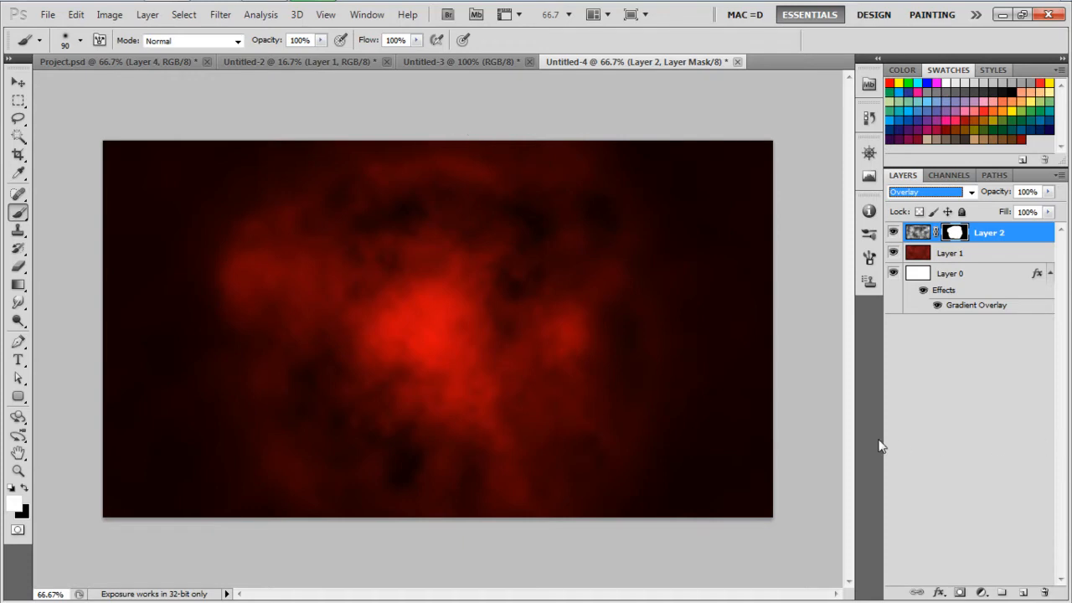
- Add a new layer on top and replace the current brushes with the secretlycivillian.dl.am-clouds1 set
click(1023, 592)
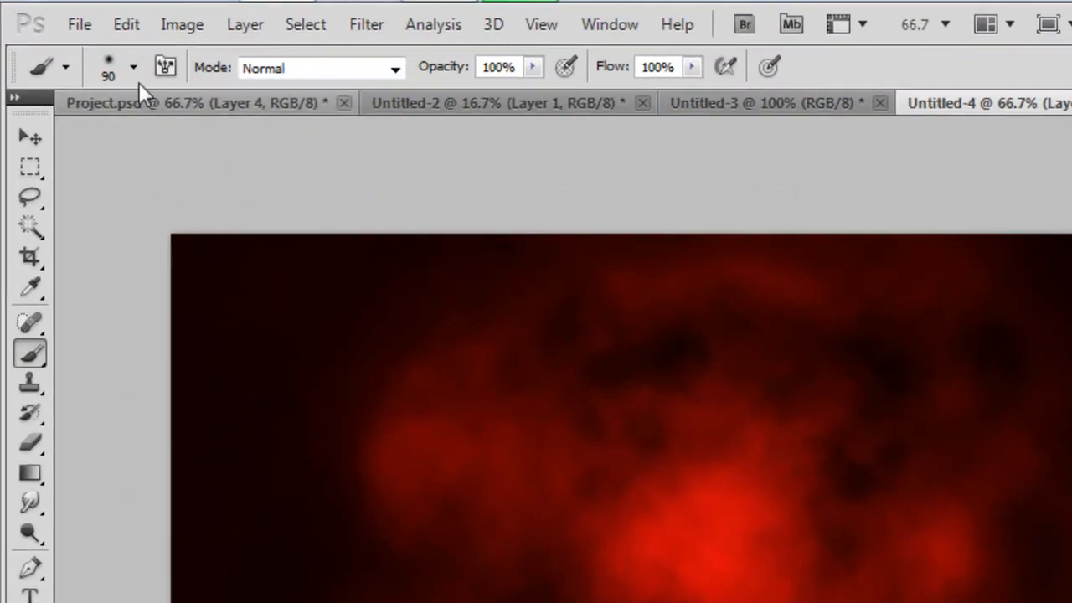
click(79, 40)
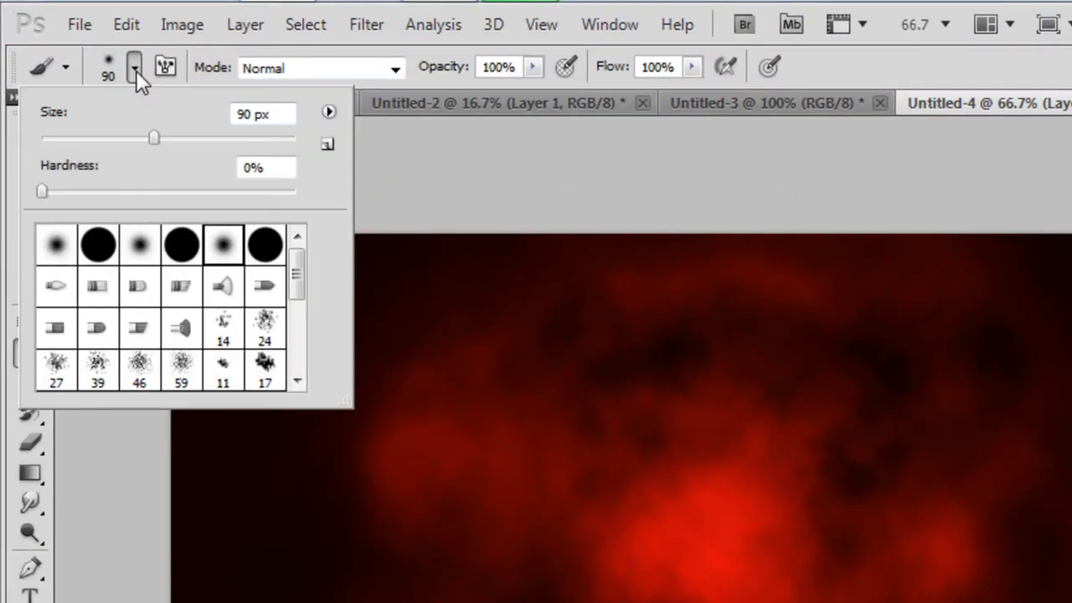
click(329, 113)
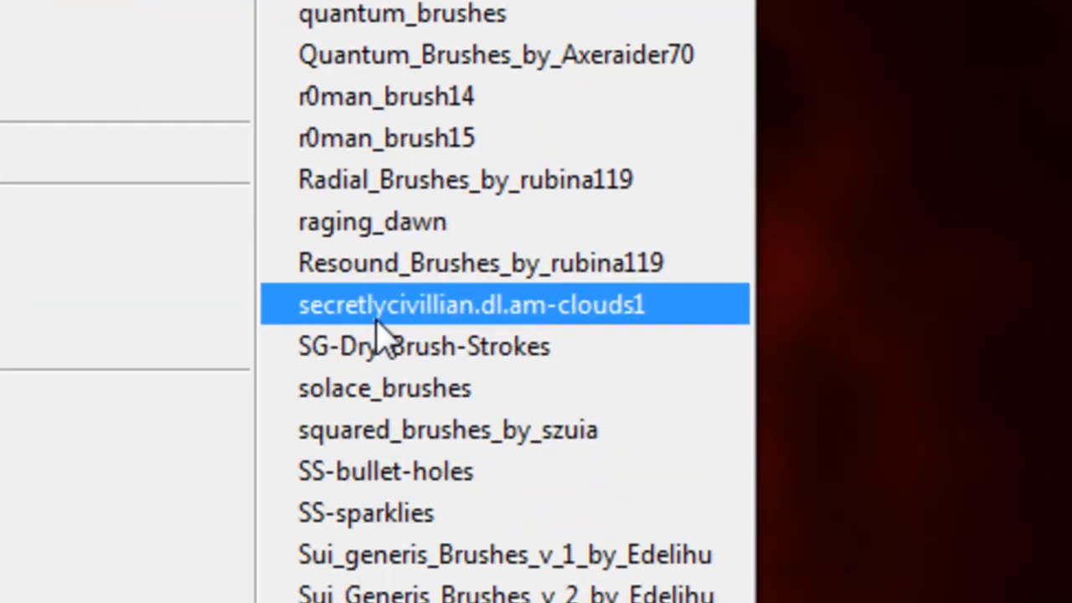
click(528, 320)
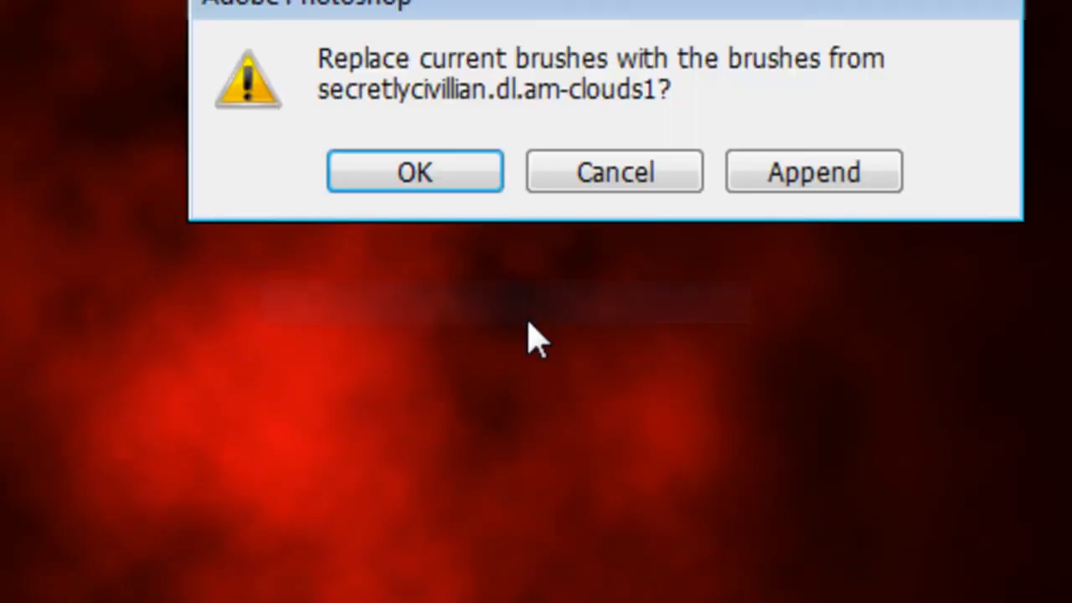
click(411, 186)
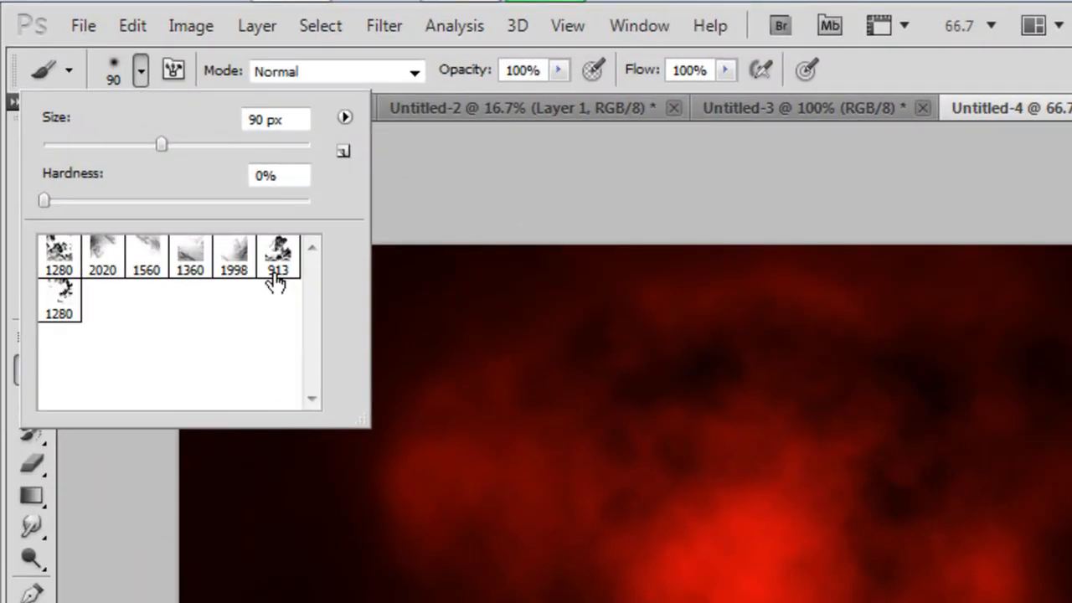
- Stamp white clouds over the lower-right part of the canvas on the new layer with the 913 px cloud brush
click(277, 270)
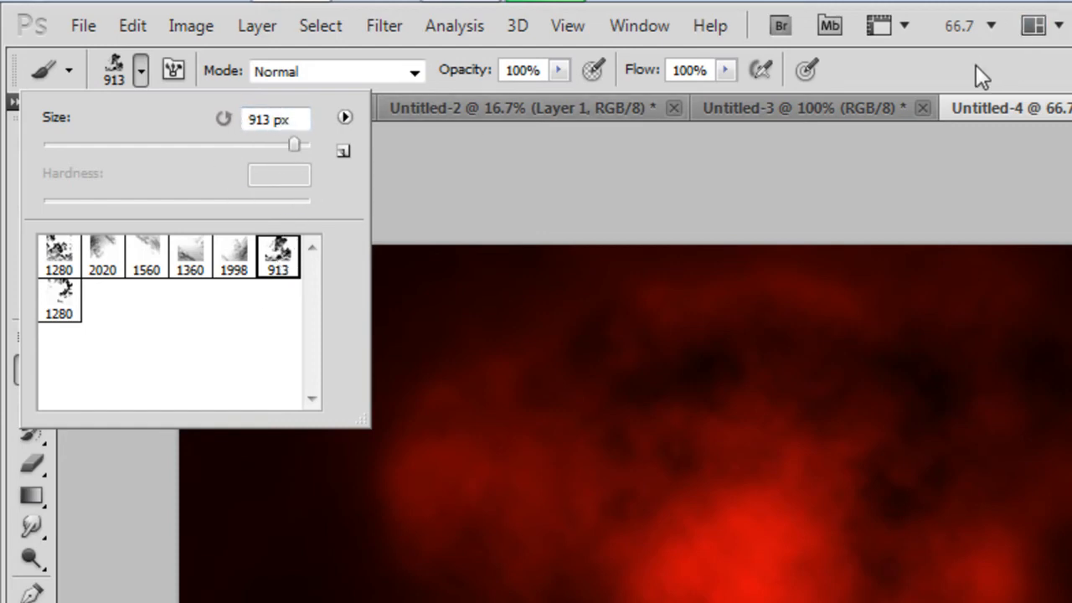
click(1019, 67)
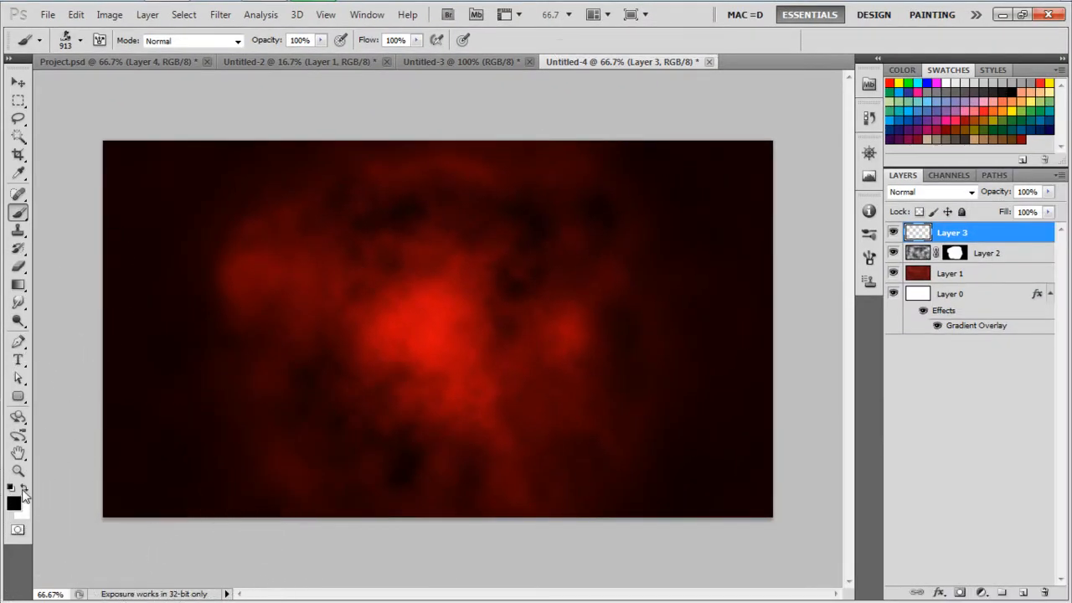
click(24, 487)
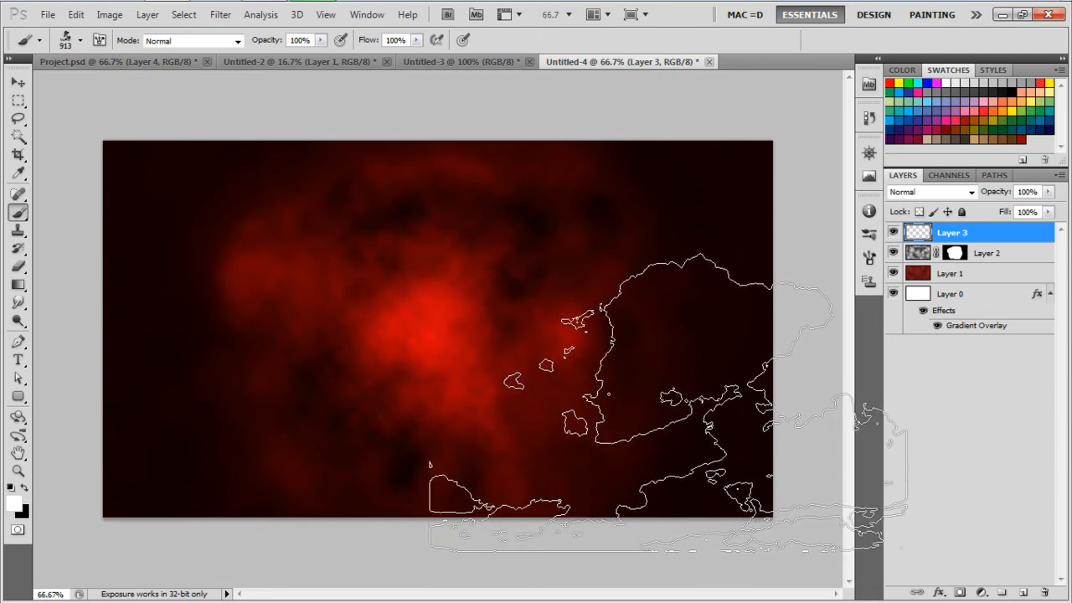
click(668, 401)
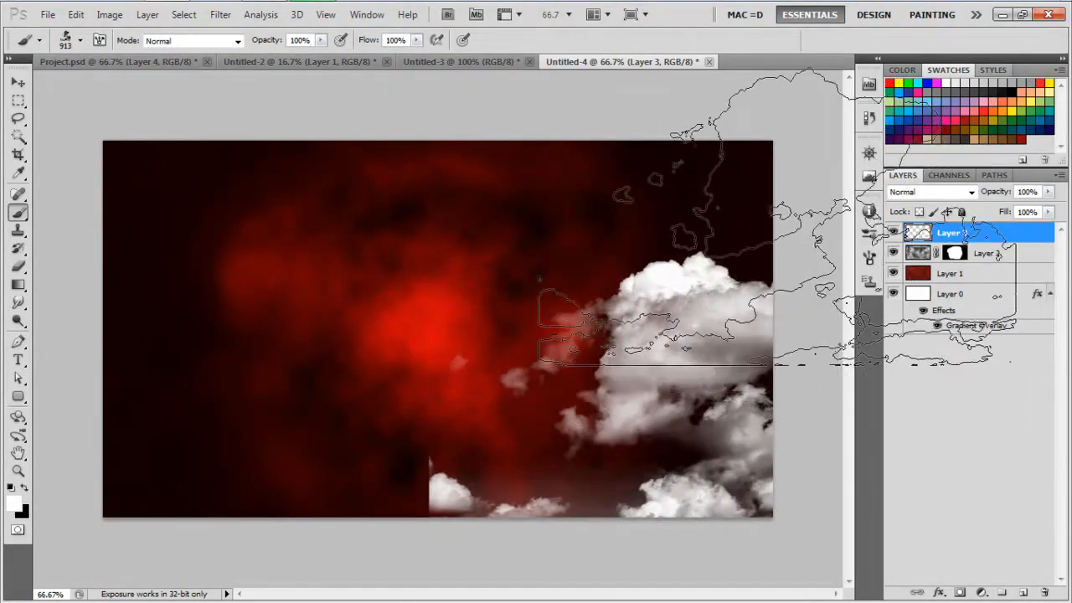
- Add a Color Overlay style with the color #400808 to the stamped cloud layer
double_click(1022, 238)
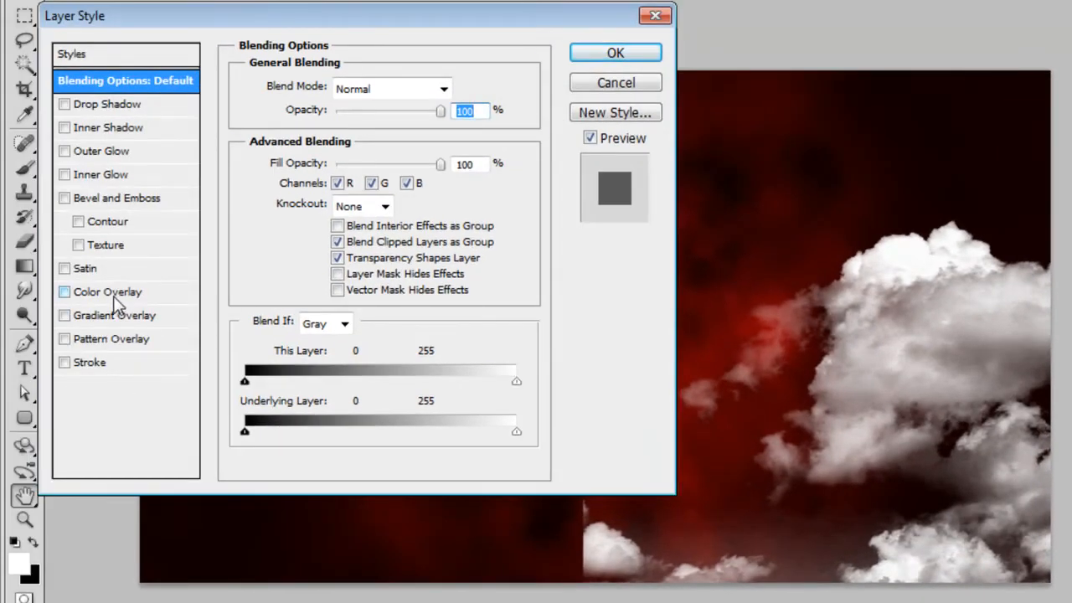
click(115, 293)
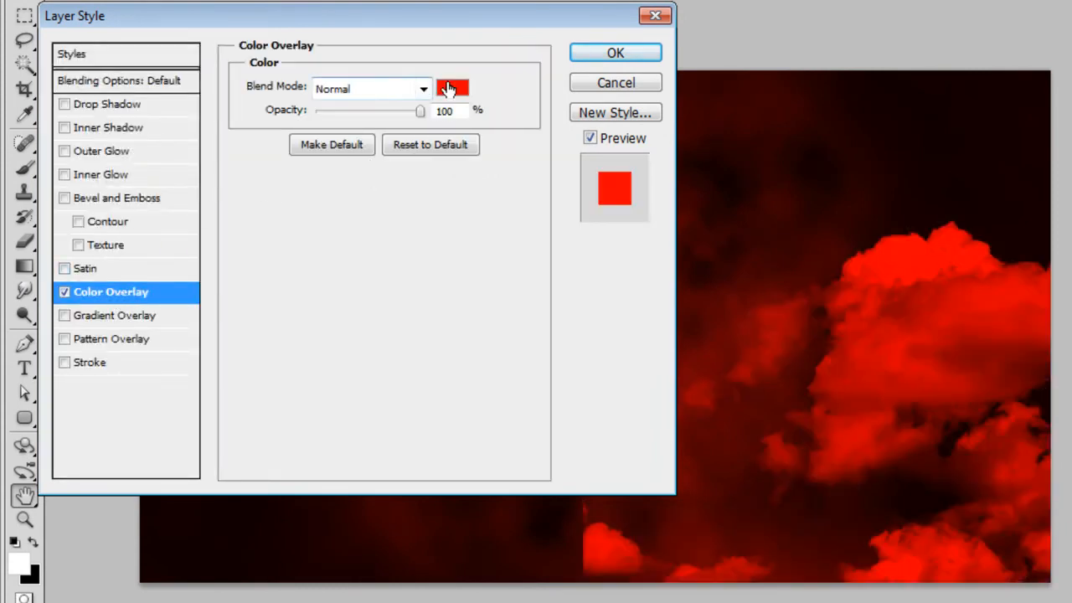
click(449, 89)
click(816, 402)
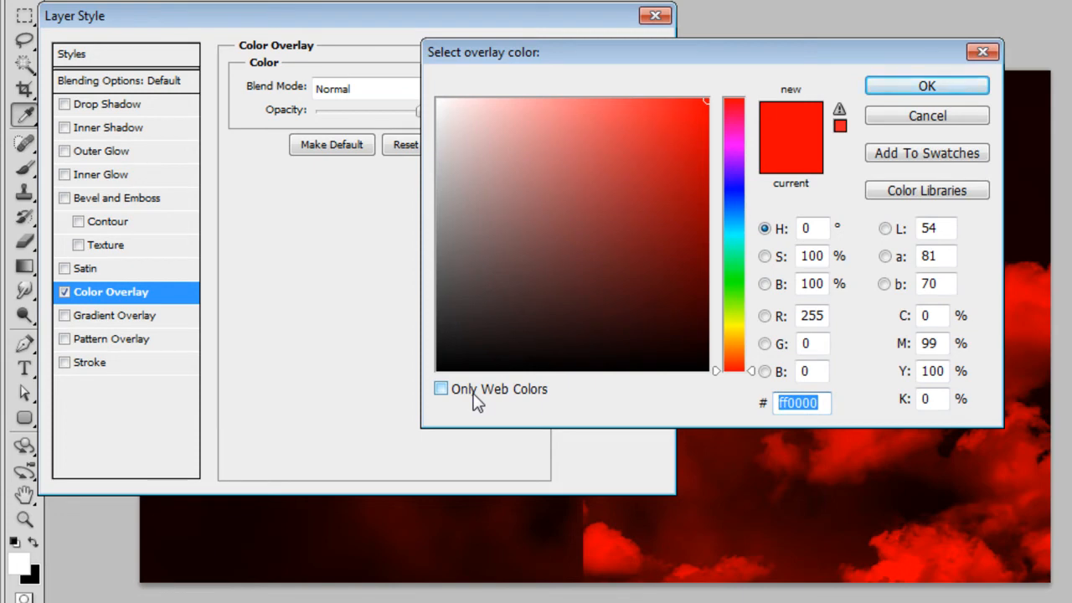
text(400)
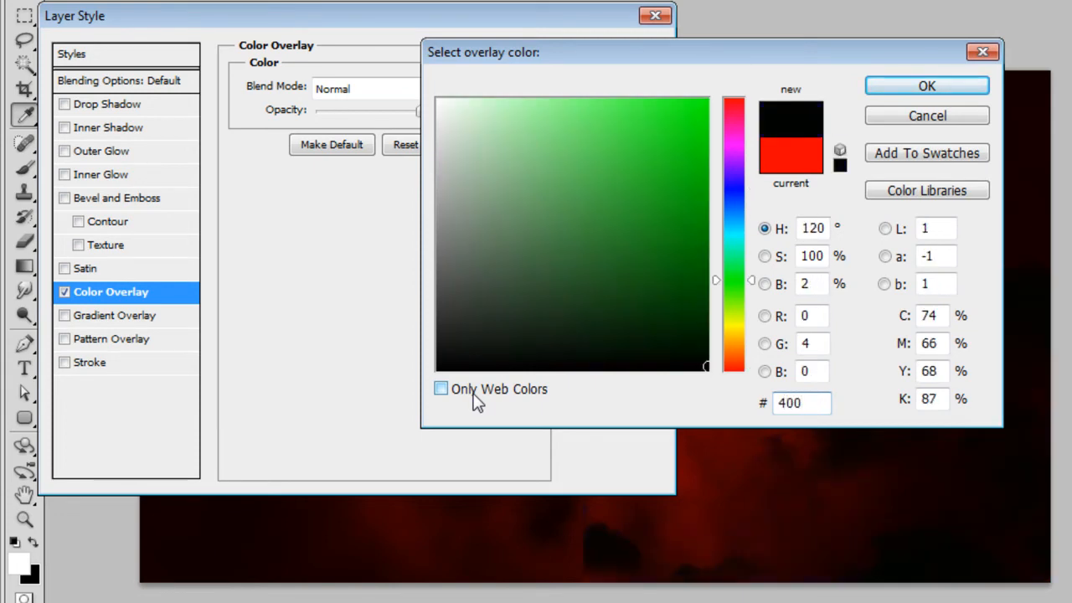
text(808)
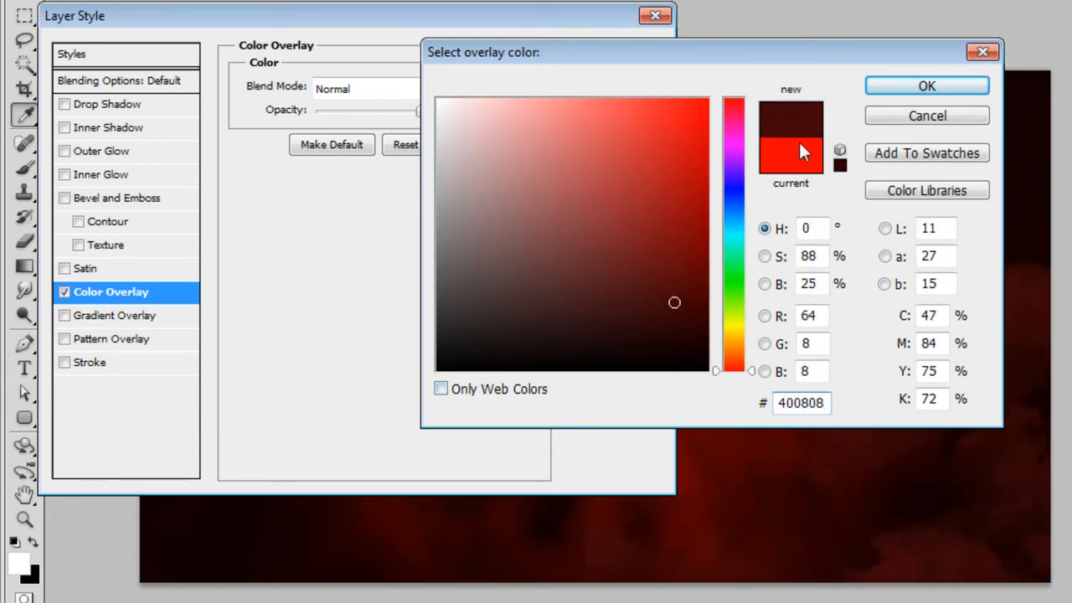
click(902, 87)
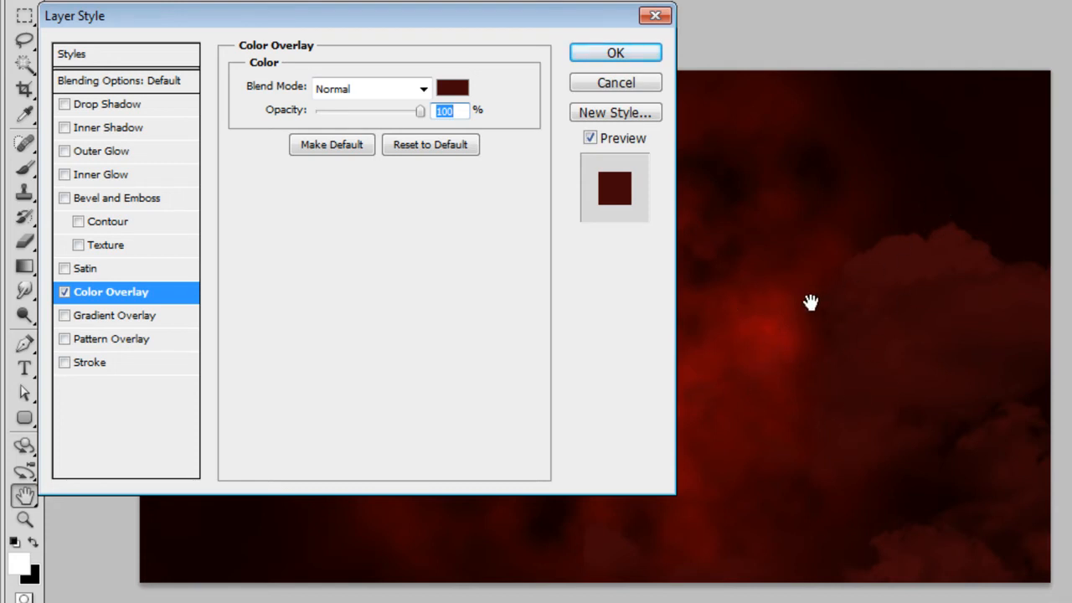
- Add an Inner Glow to the stamped cloud layer with the Color Dodge blend mode
drag(350, 19, 450, 41)
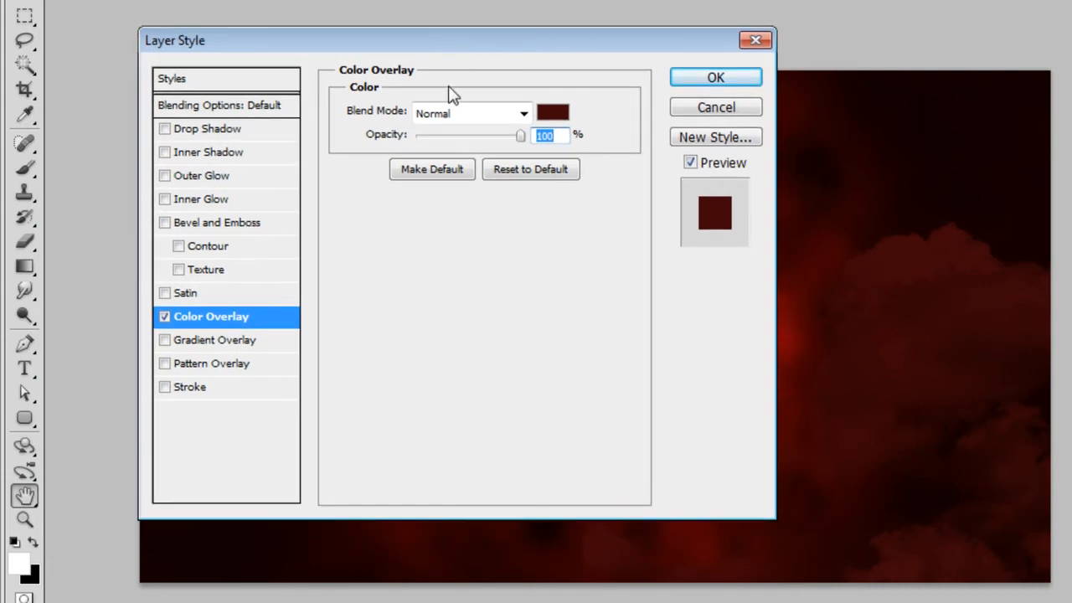
click(216, 204)
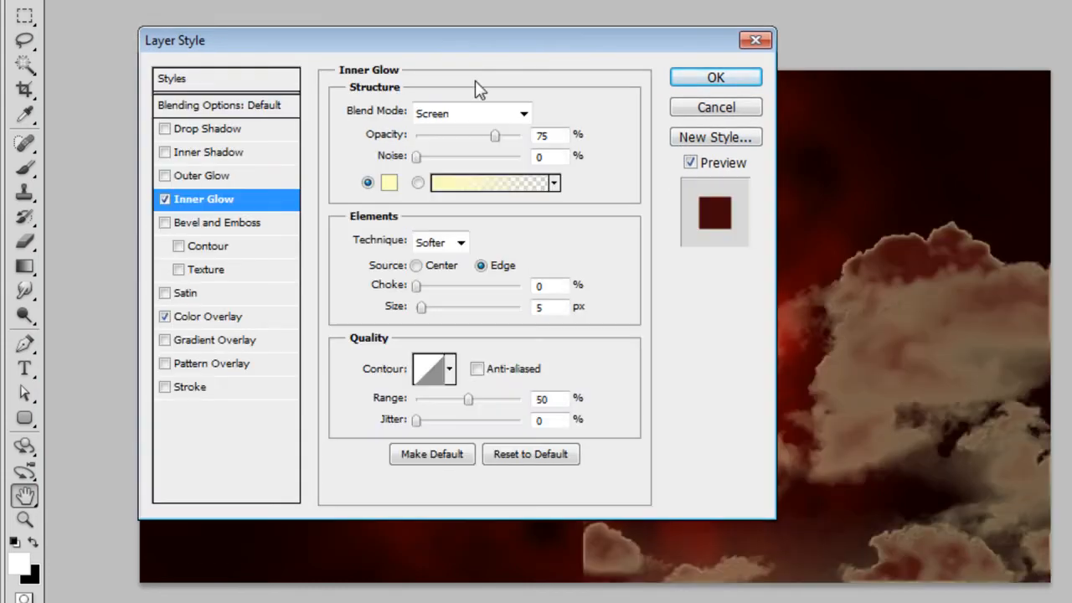
drag(444, 45, 422, 68)
click(448, 137)
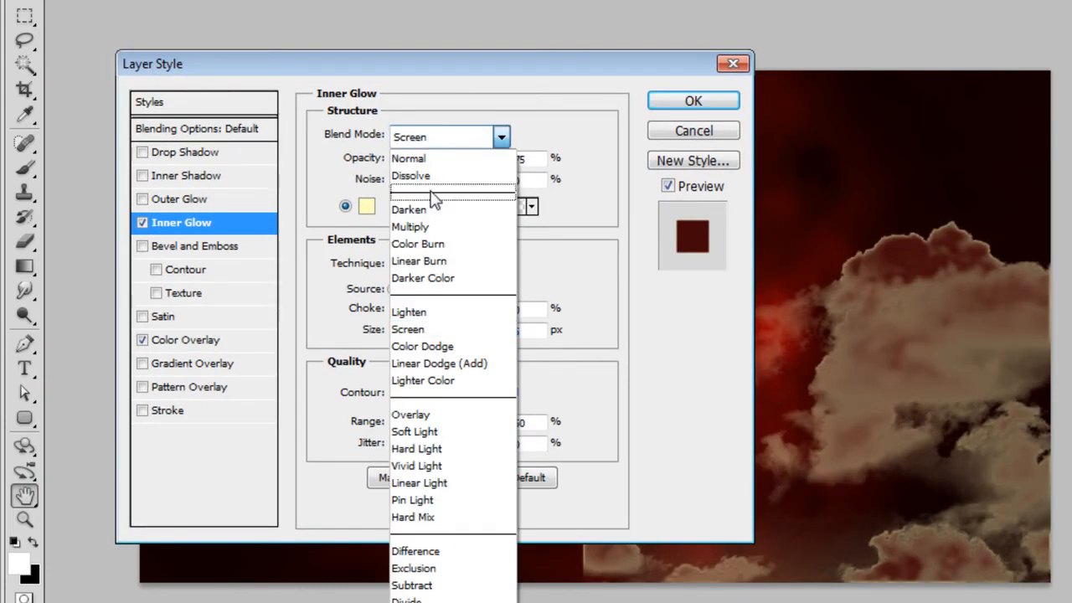
click(469, 343)
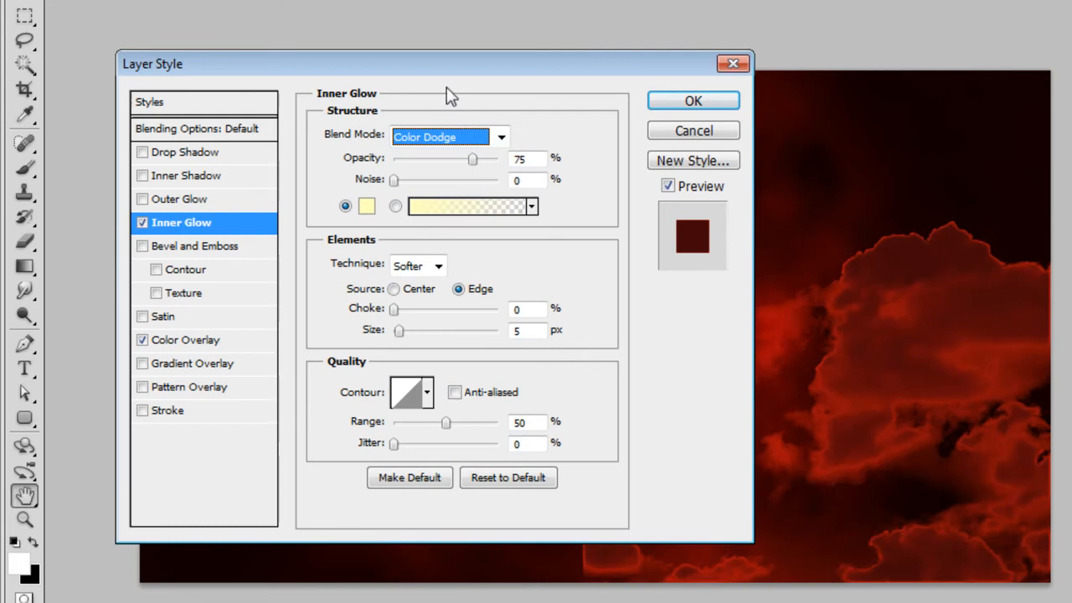
- Set the inner glow's color to white and its size to 15 px, and apply the layer style
click(363, 210)
drag(570, 268, 423, 9)
click(913, 87)
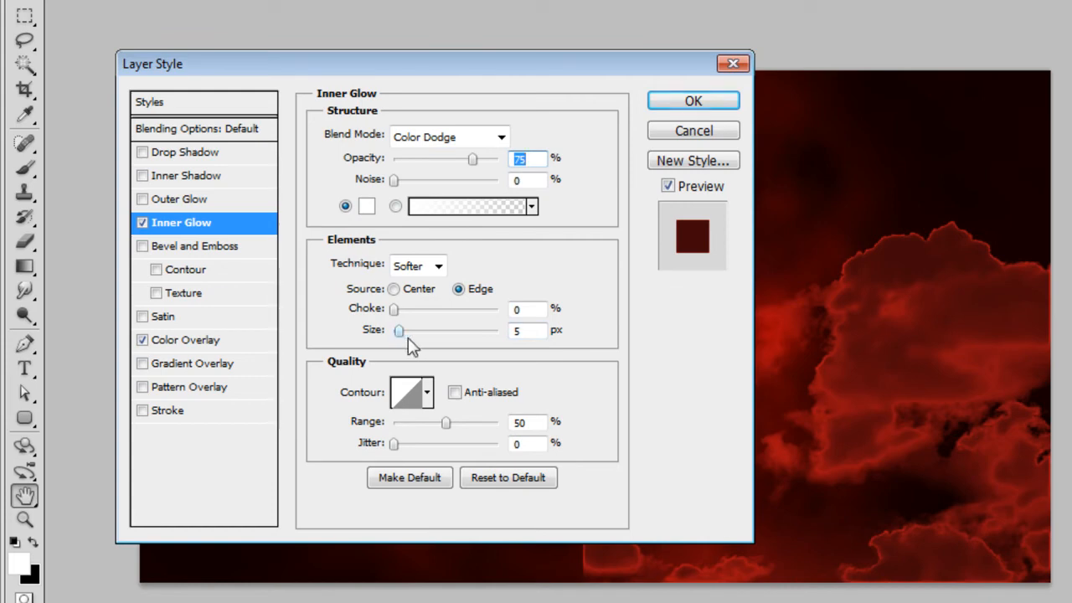
drag(539, 332, 414, 329)
text(15)
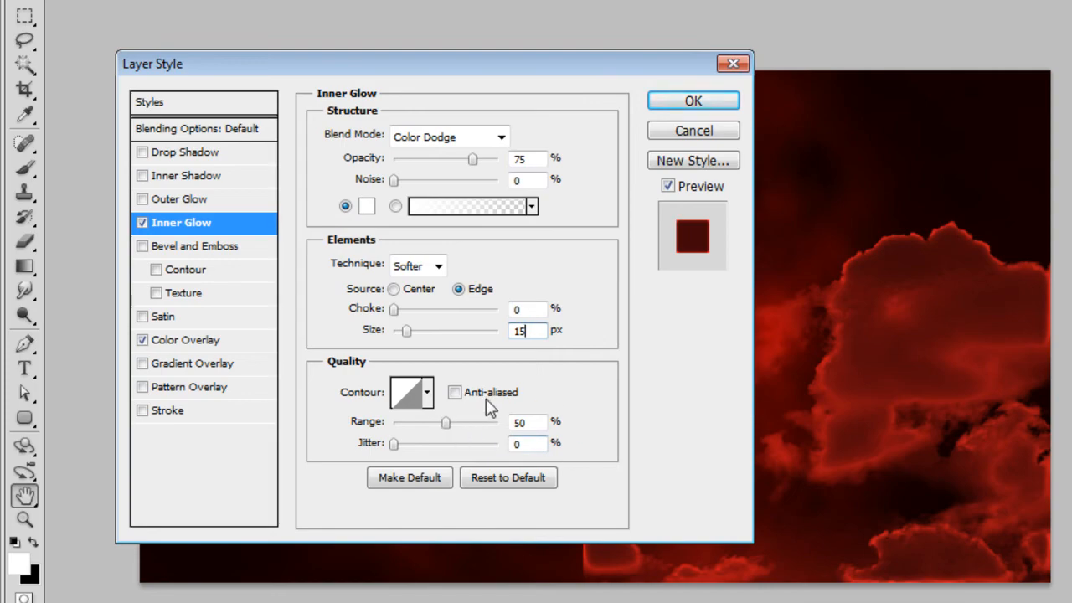
click(692, 102)
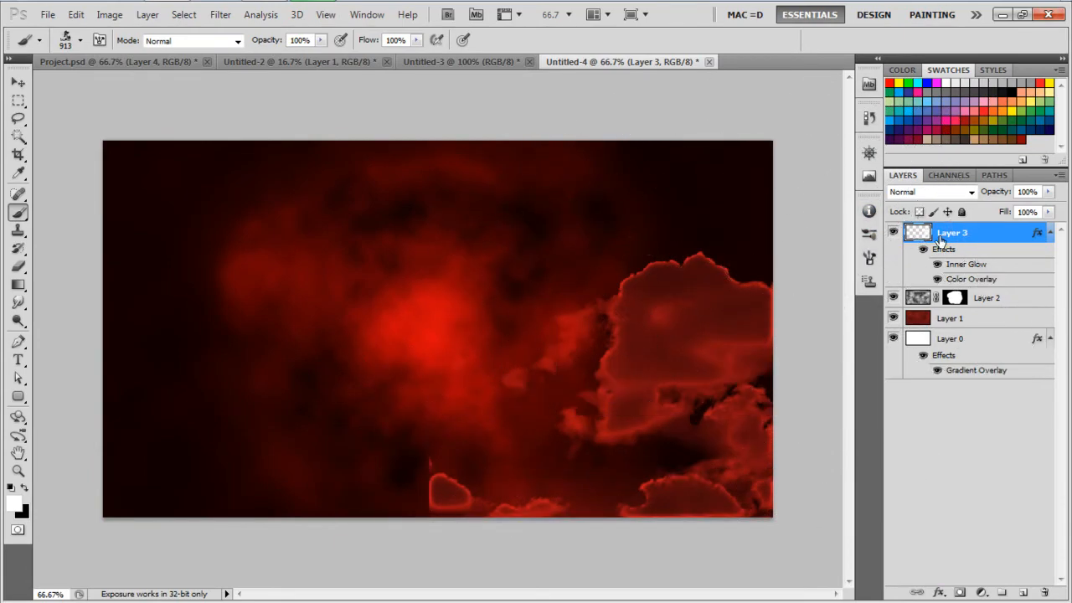
- Try the Overlay blend mode on the stamped cloud layer and return it to Normal
click(931, 192)
click(938, 395)
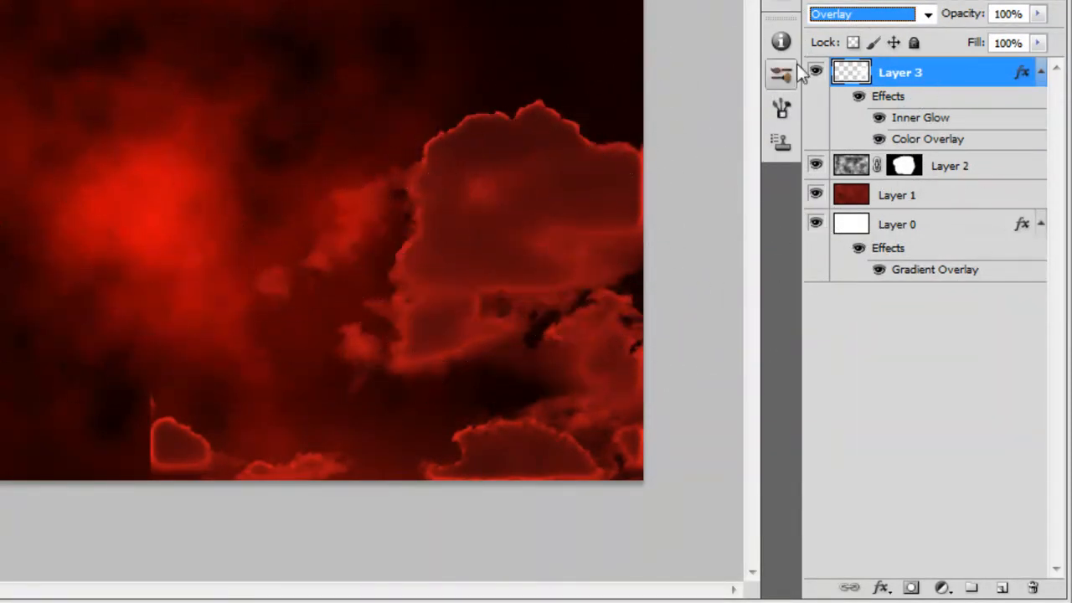
click(851, 15)
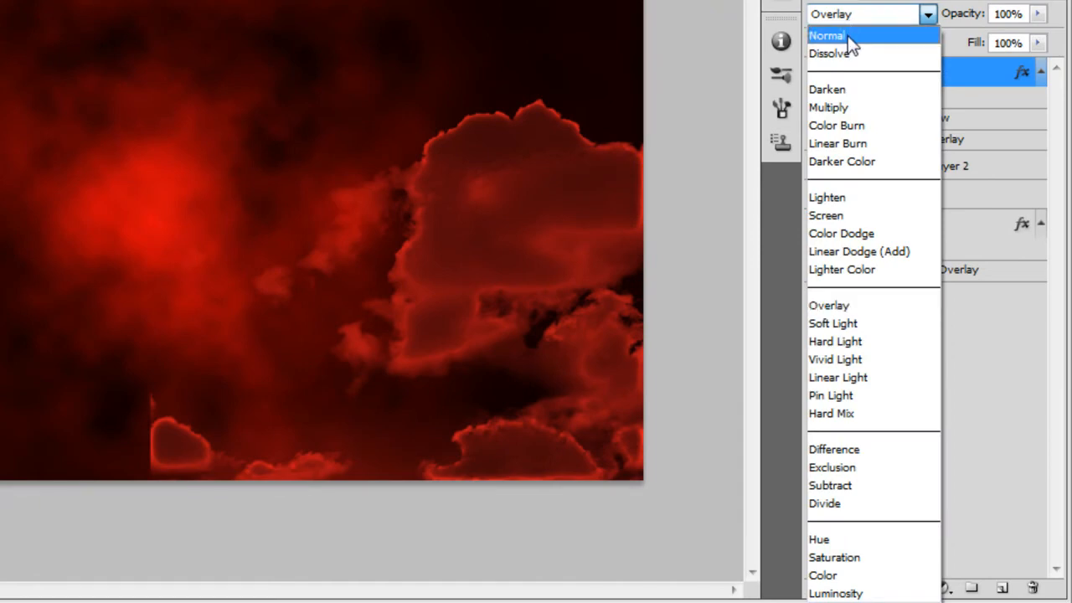
click(848, 36)
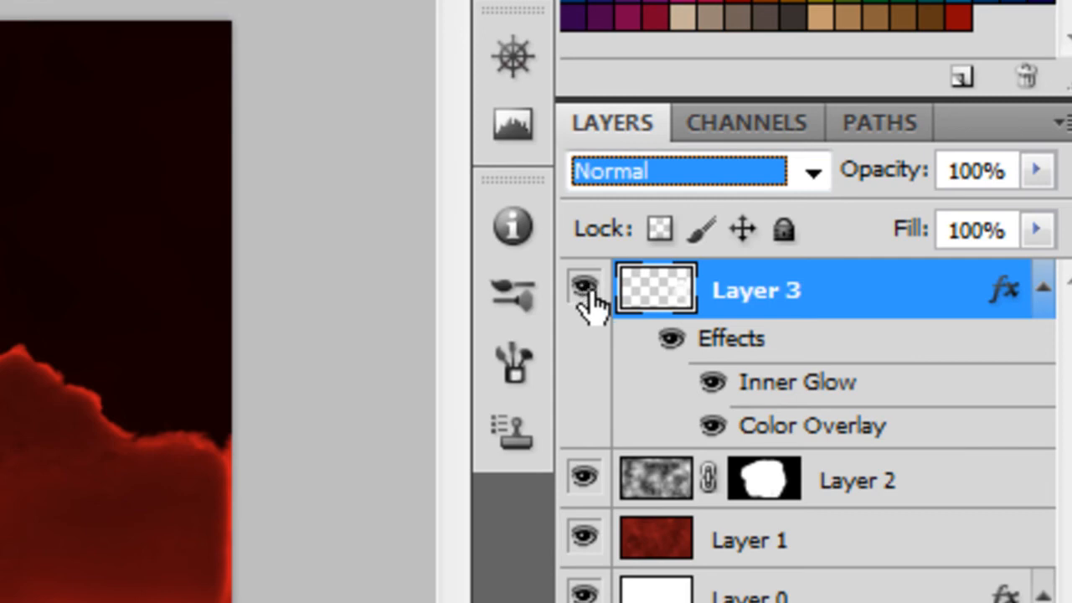
- Hide every layer except the stamped cloud layer
alt+click(583, 290)
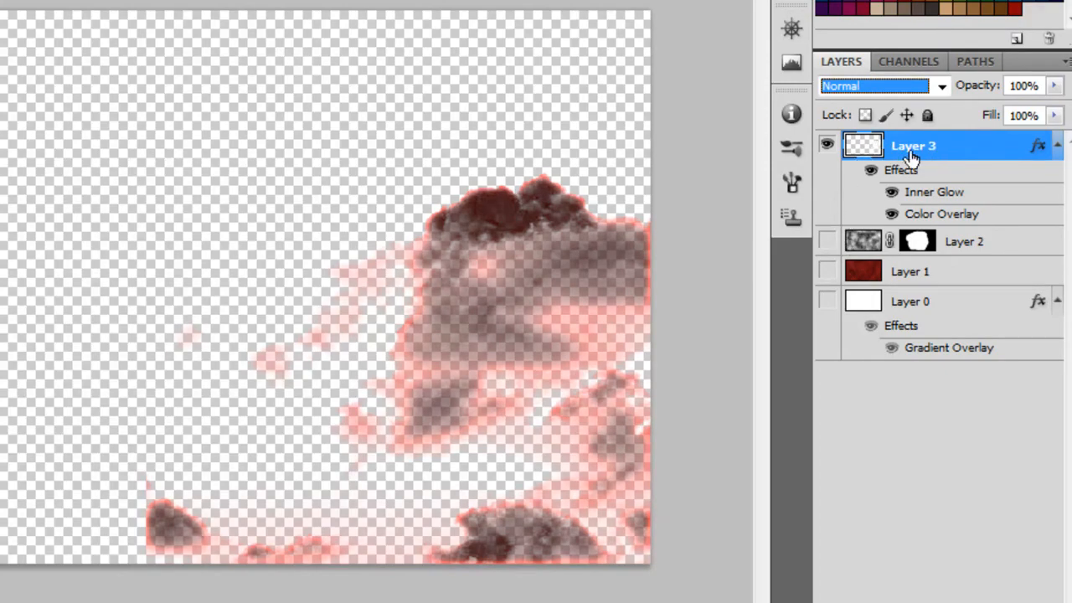
ctrl+click(867, 149)
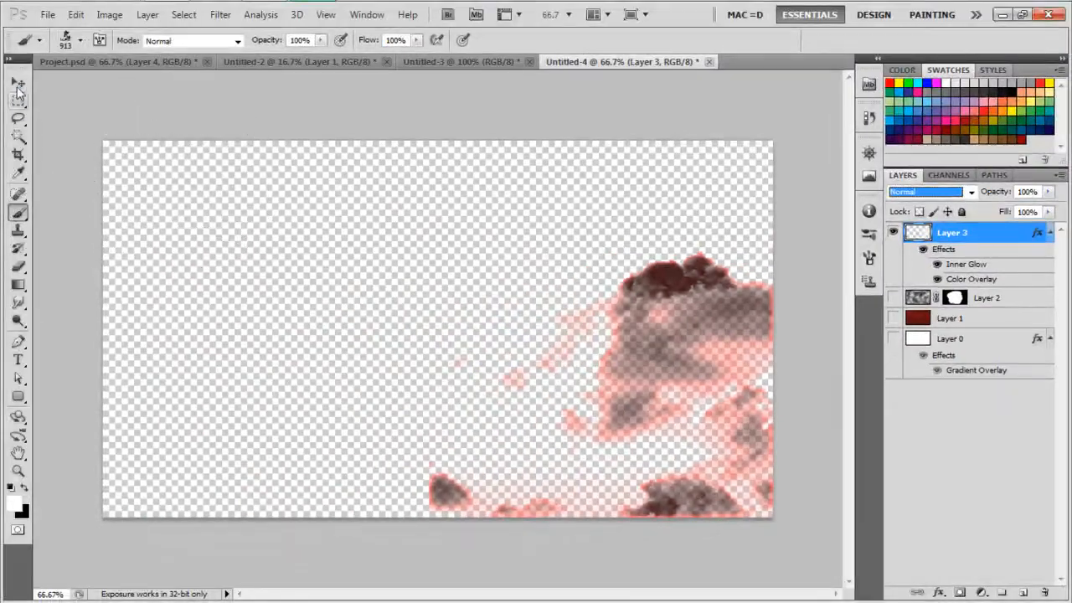
click(20, 86)
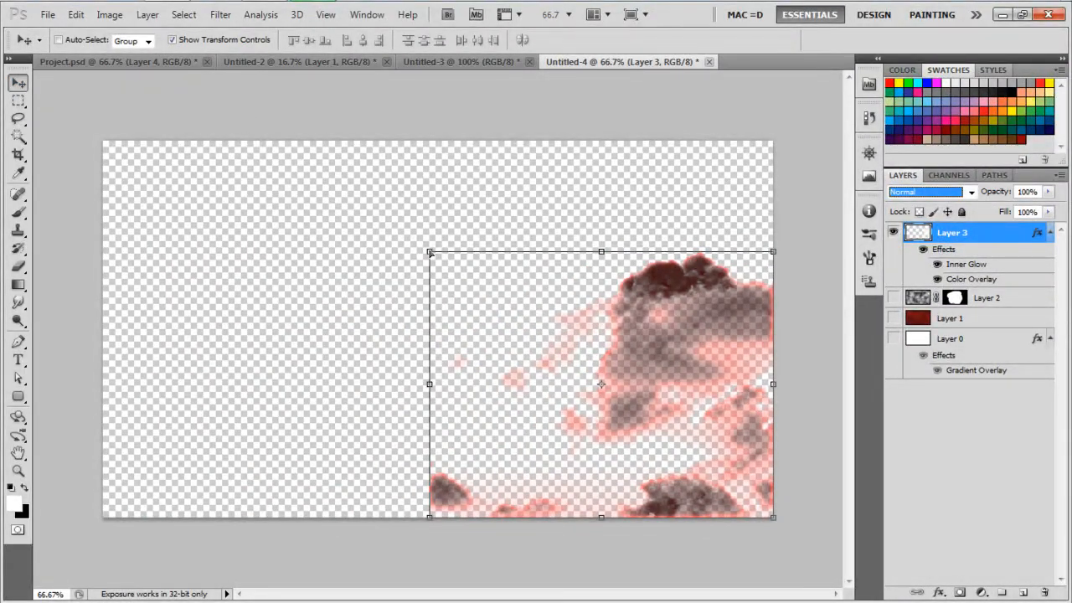
- Paste a merged copy of the whole visible canvas as a new layer and move it up and to the left of the original clouds
key(ctrl+a)
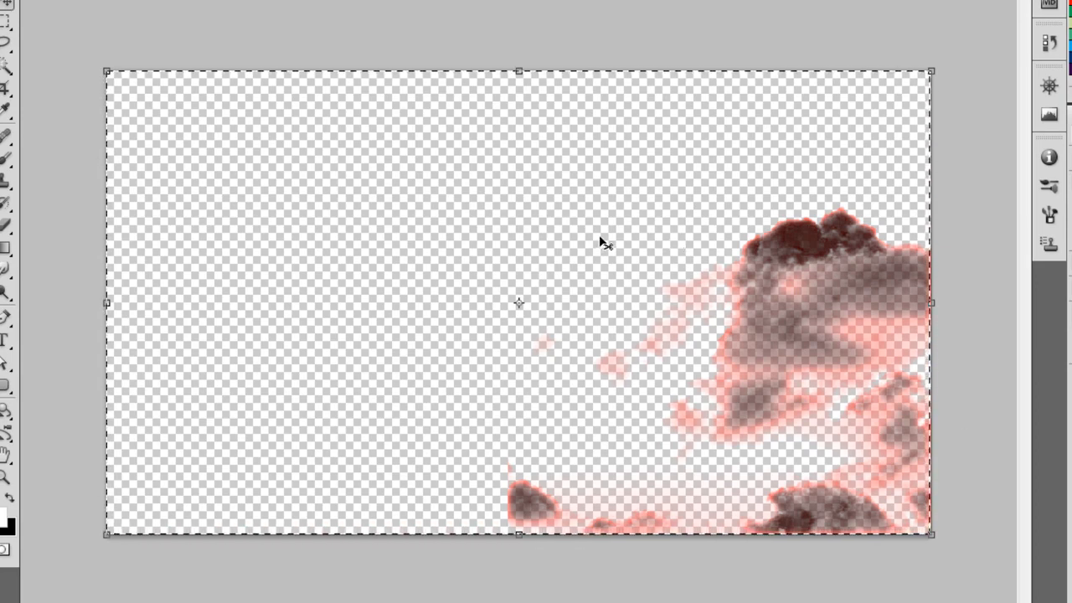
key(ctrl+v)
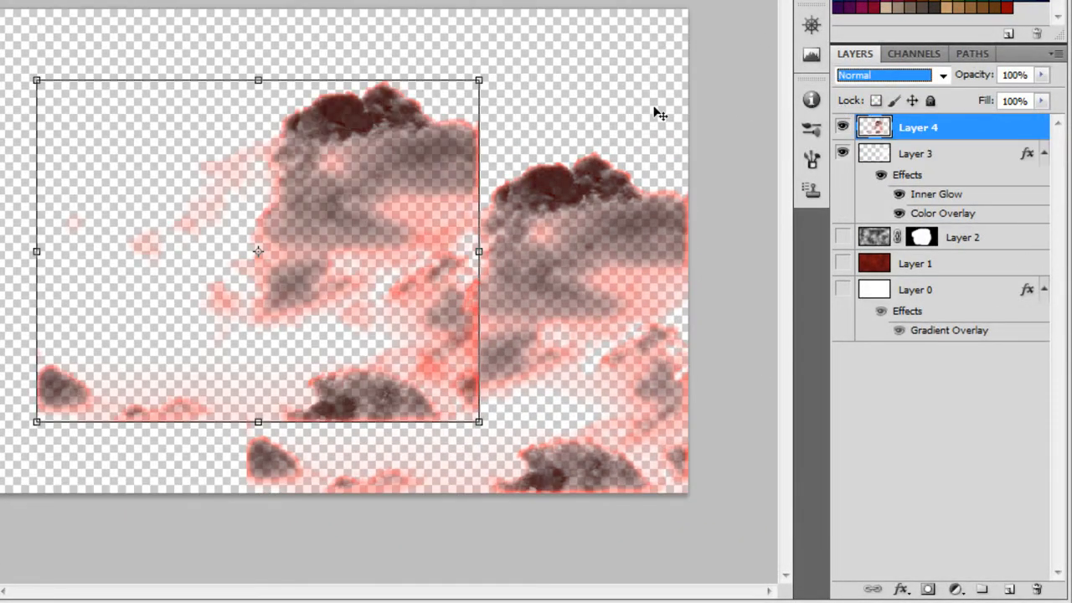
drag(388, 177, 260, 187)
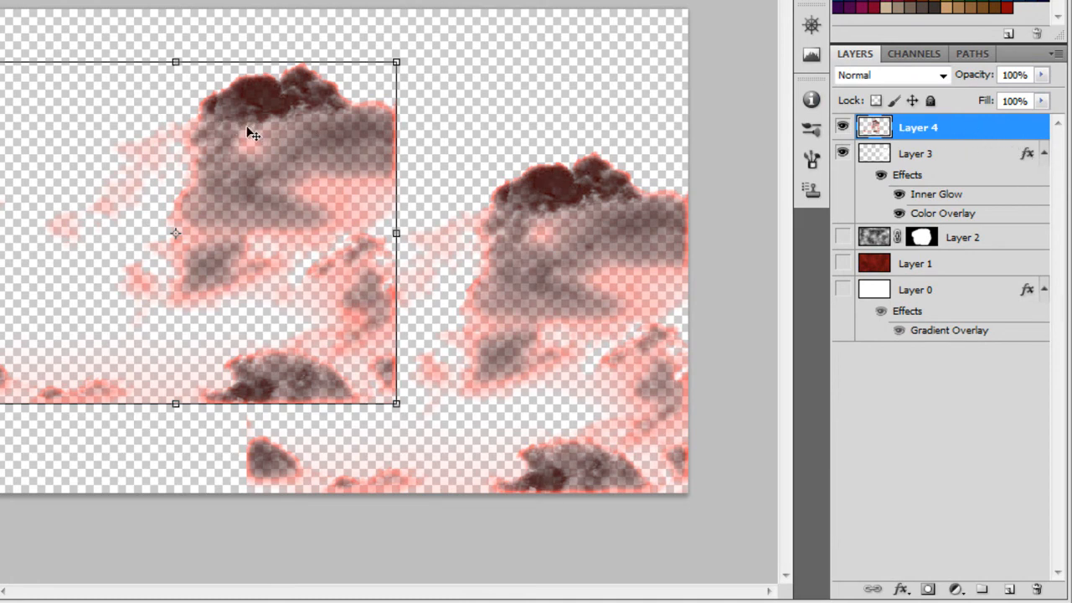
- Move the merged copy on Layer 4 exactly over the original clouds and rename Layer 3 as "Original Clouds"
drag(287, 180, 540, 234)
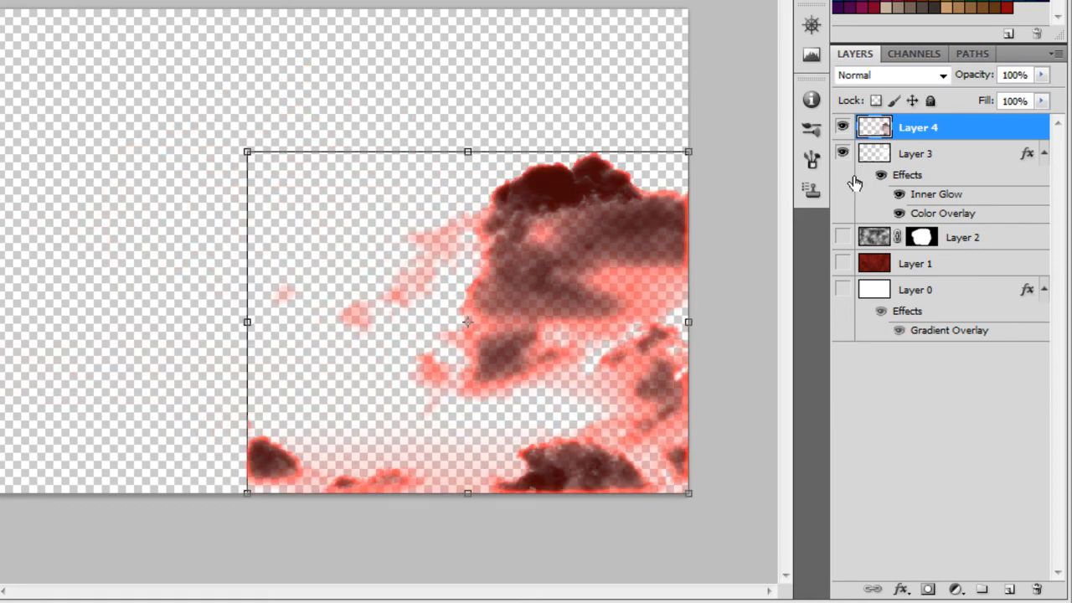
click(863, 159)
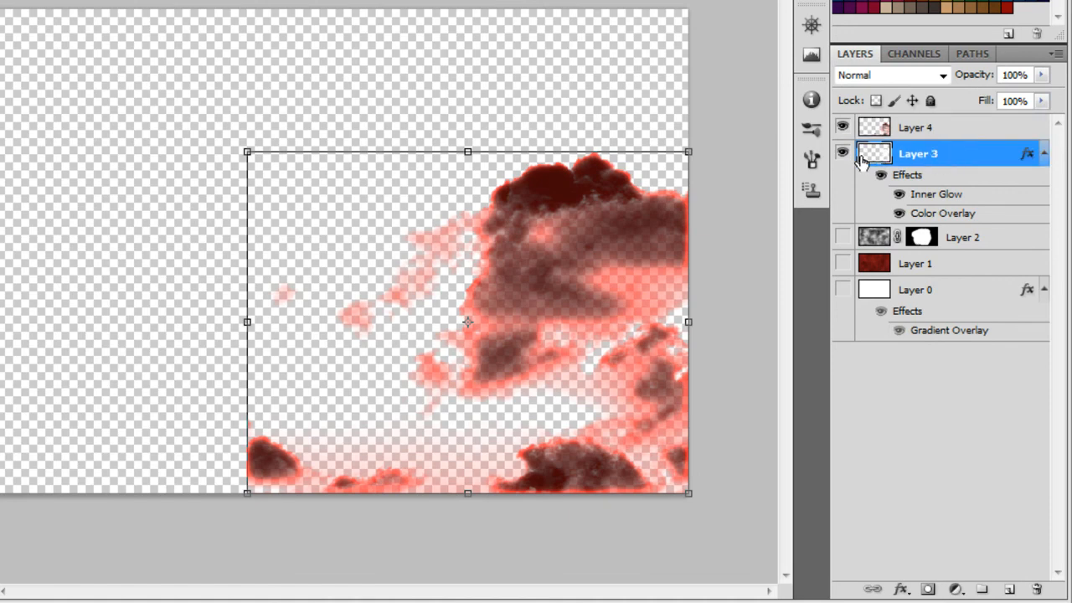
double_click(923, 156)
text(Origin)
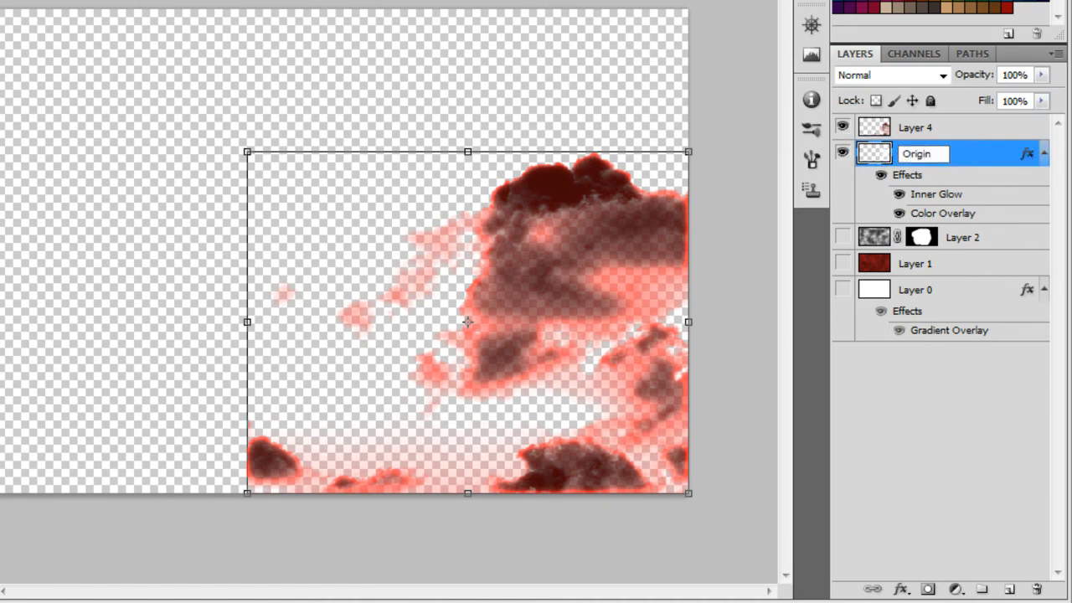
text(al Clouds)
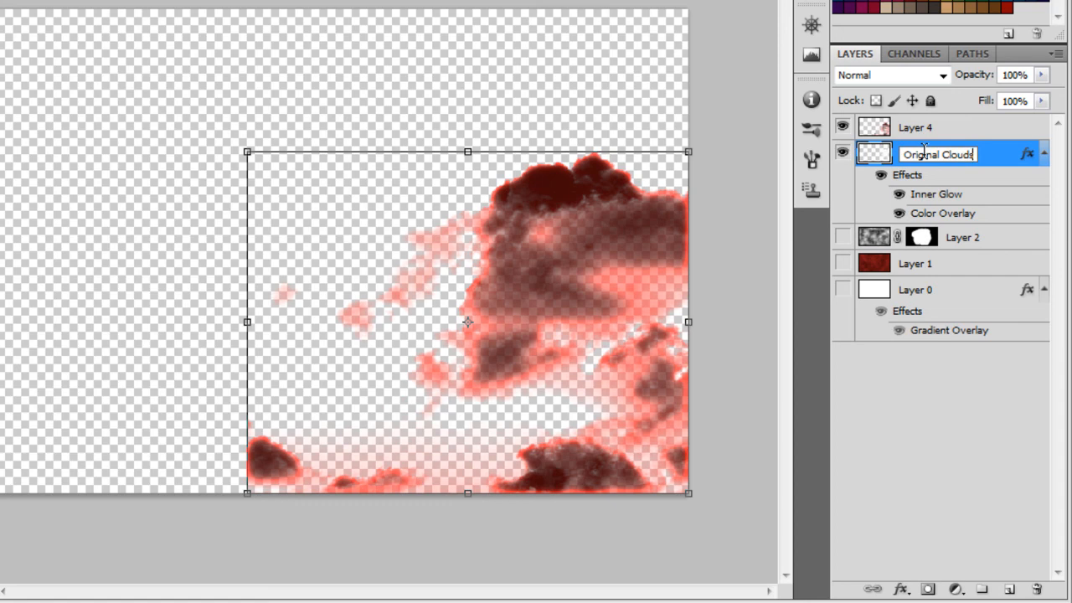
key(Return)
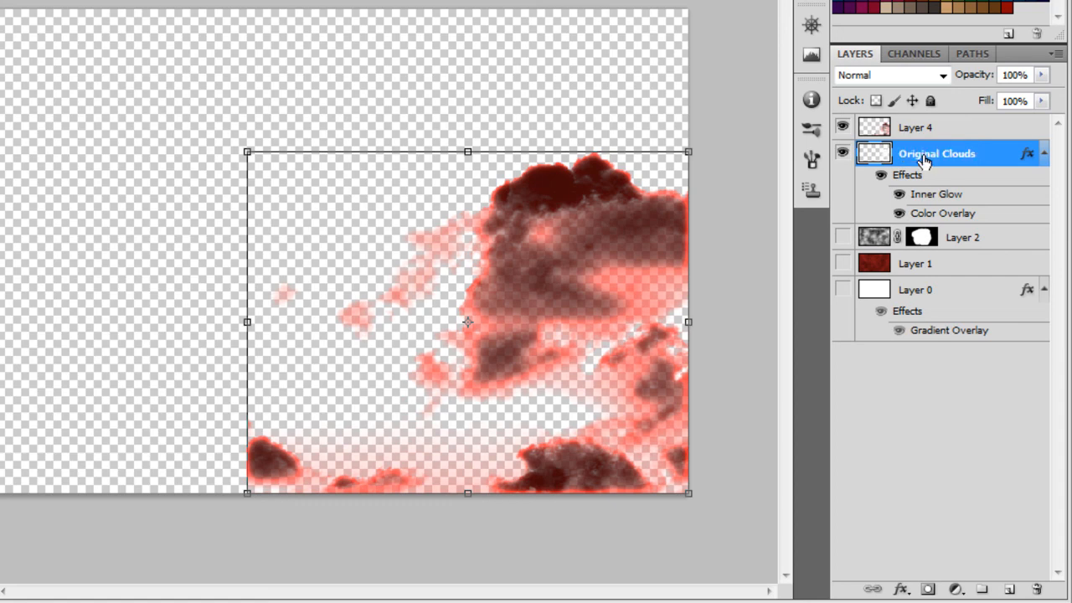
- Hide the Original Clouds layer and make Layer 2, Layer 1 and Layer 0 visible again
click(842, 156)
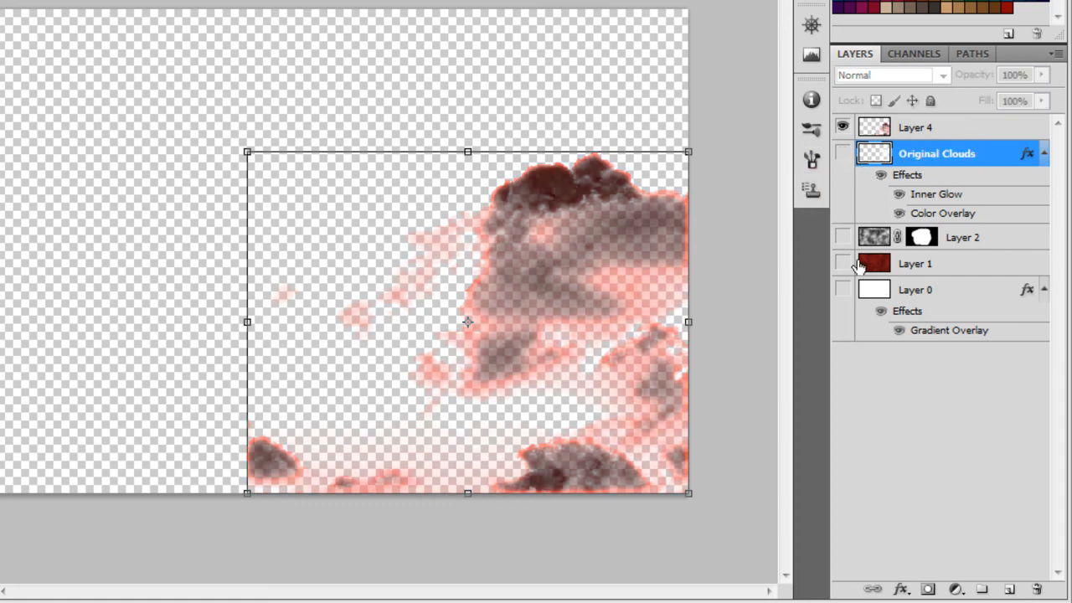
click(841, 238)
click(841, 263)
click(841, 290)
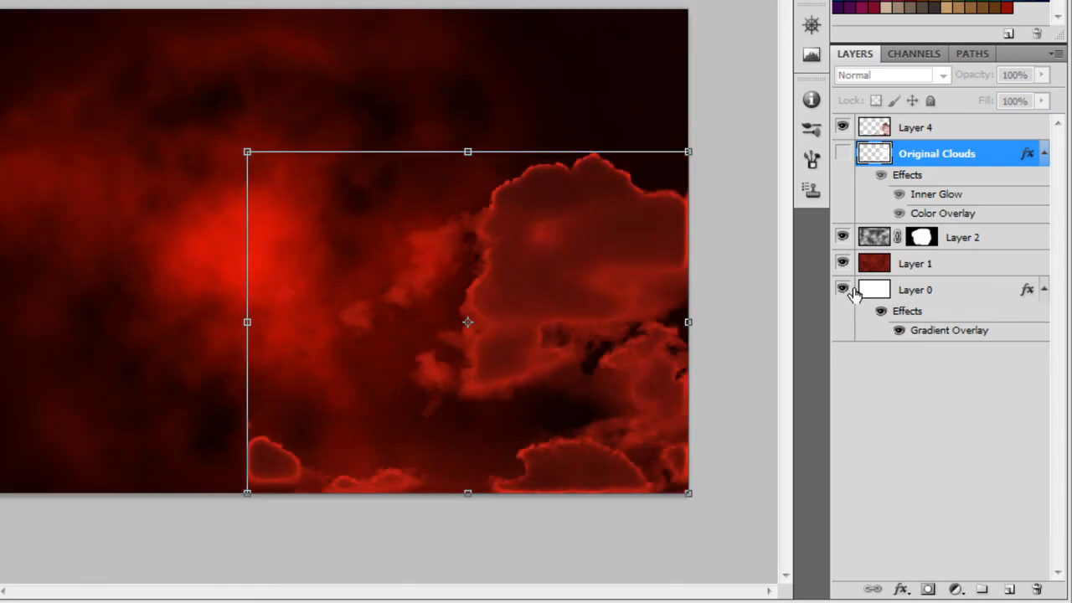